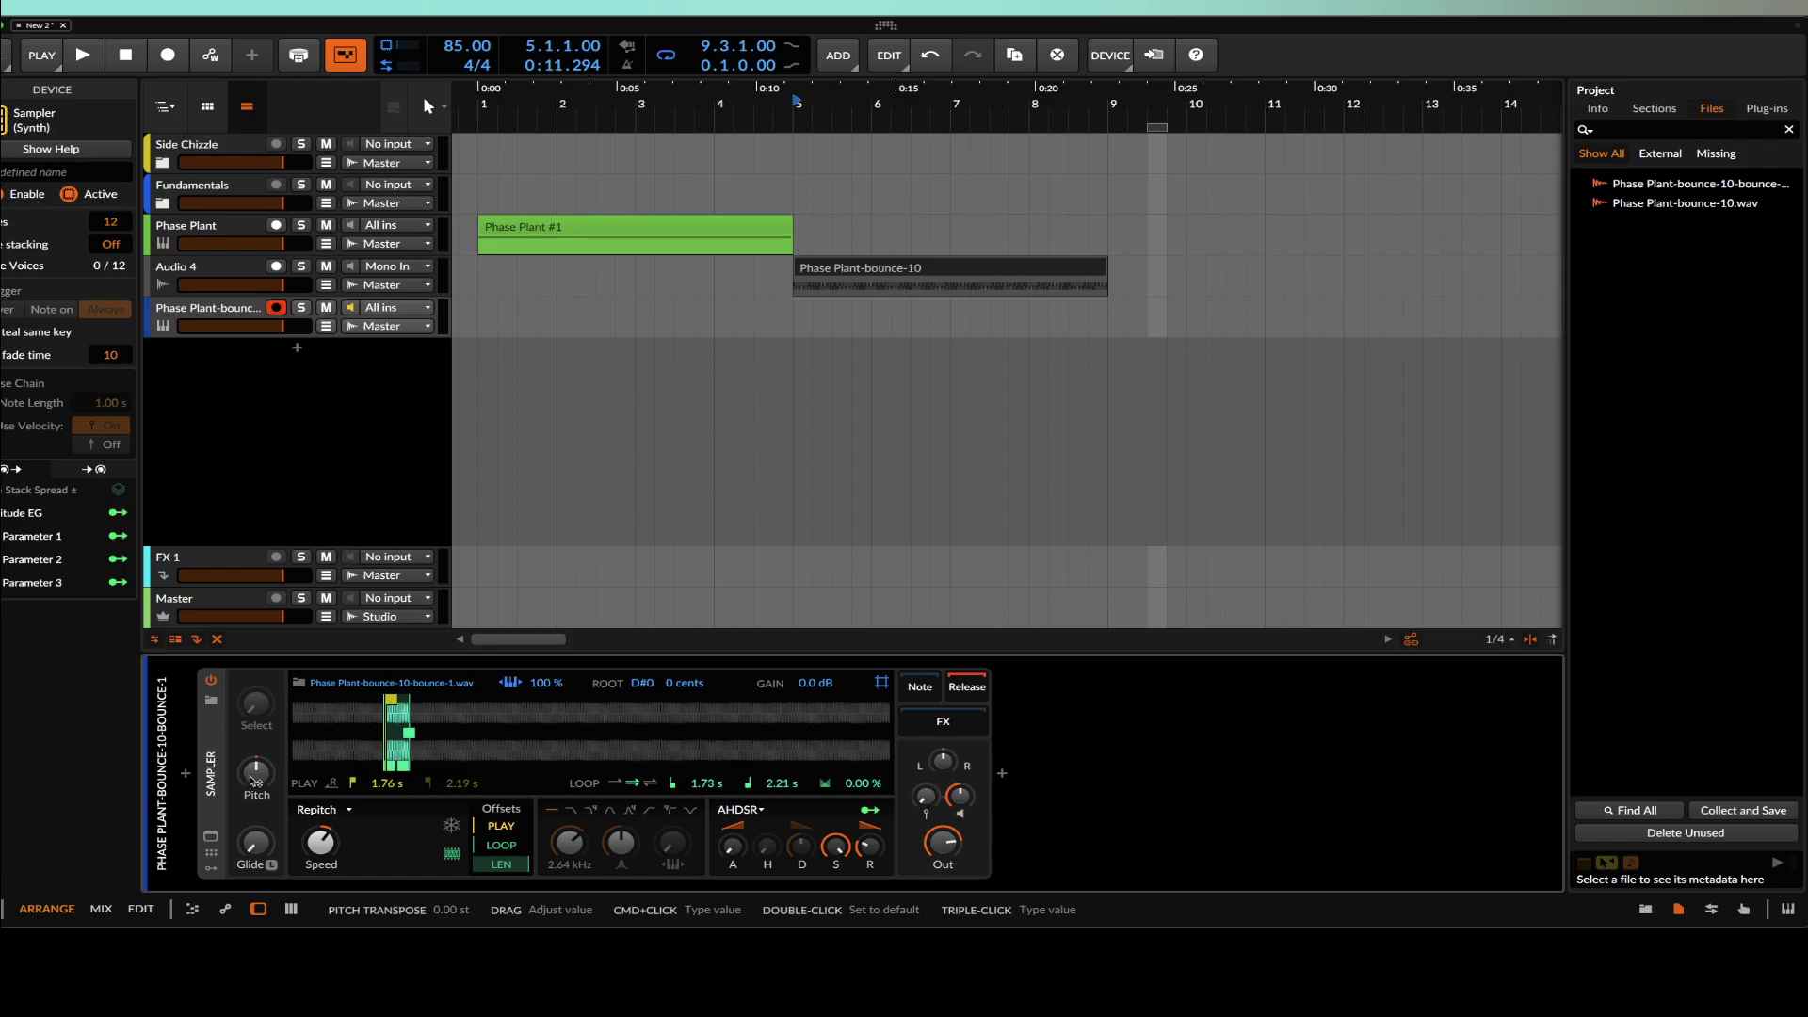
Step: Raise the bounced sample's pitch in the Sampler, then select the Phase Plant track
drag(256, 779, 256, 744)
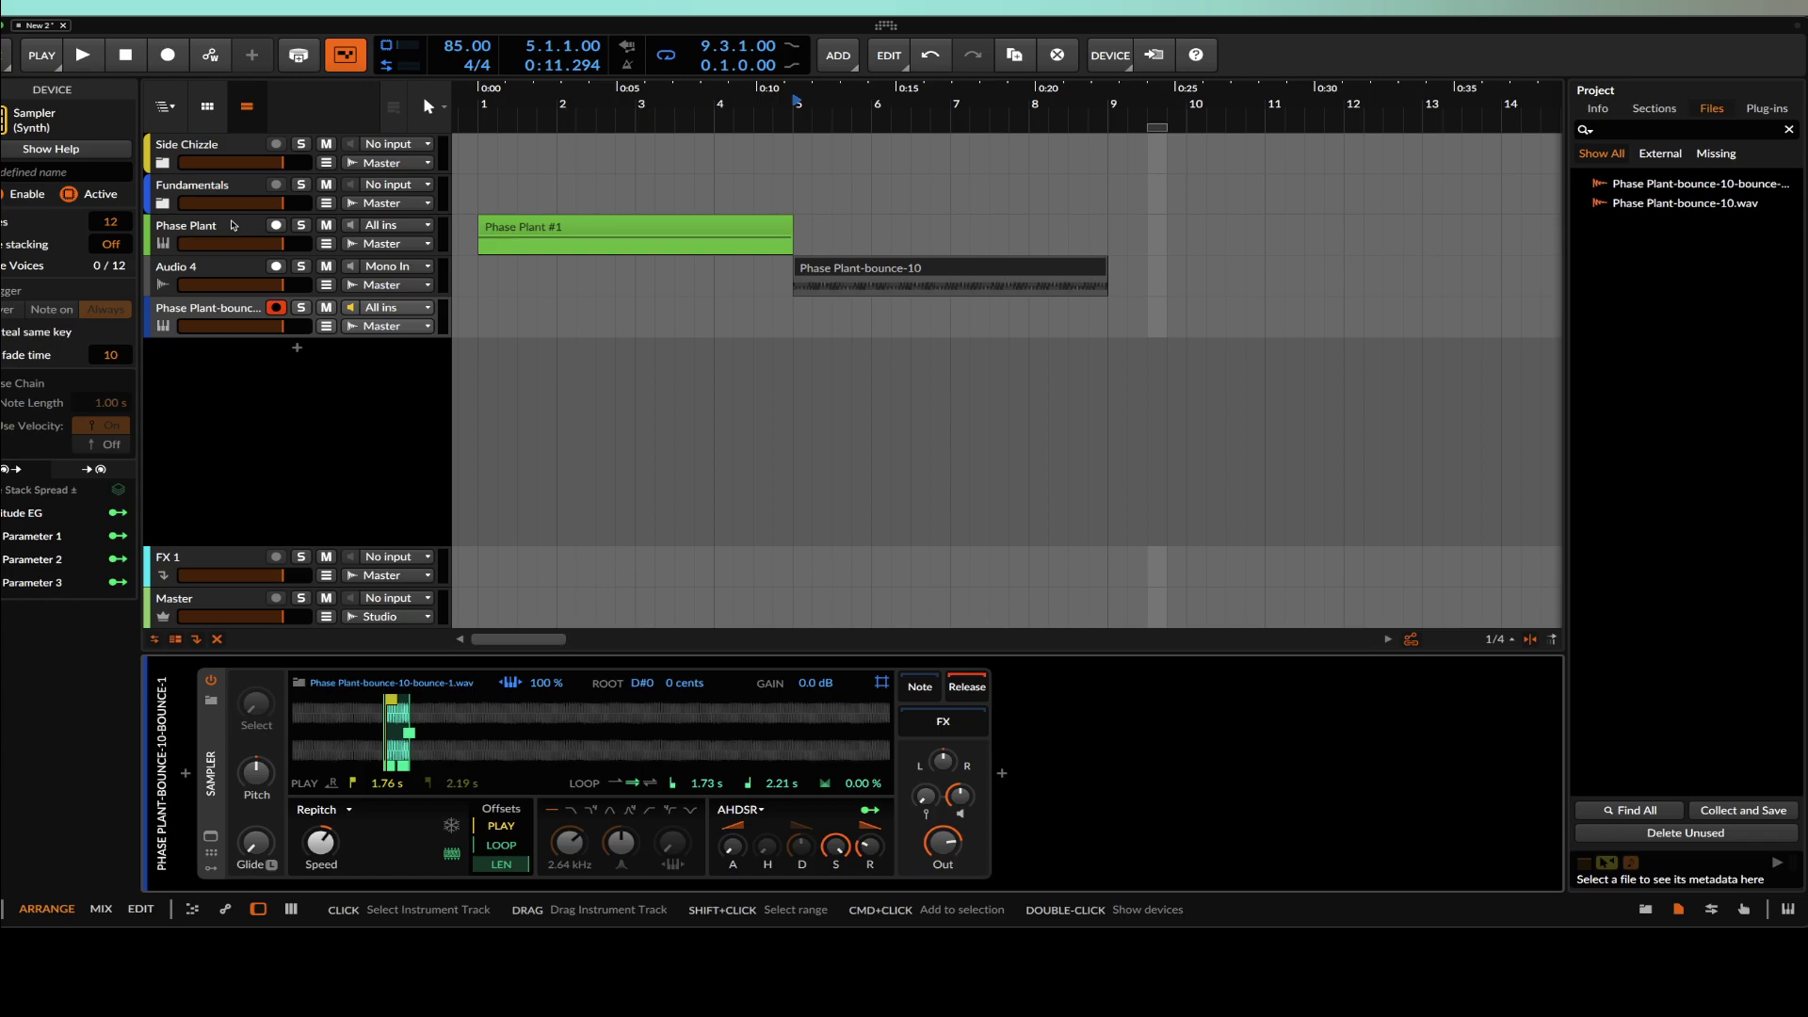
click(232, 226)
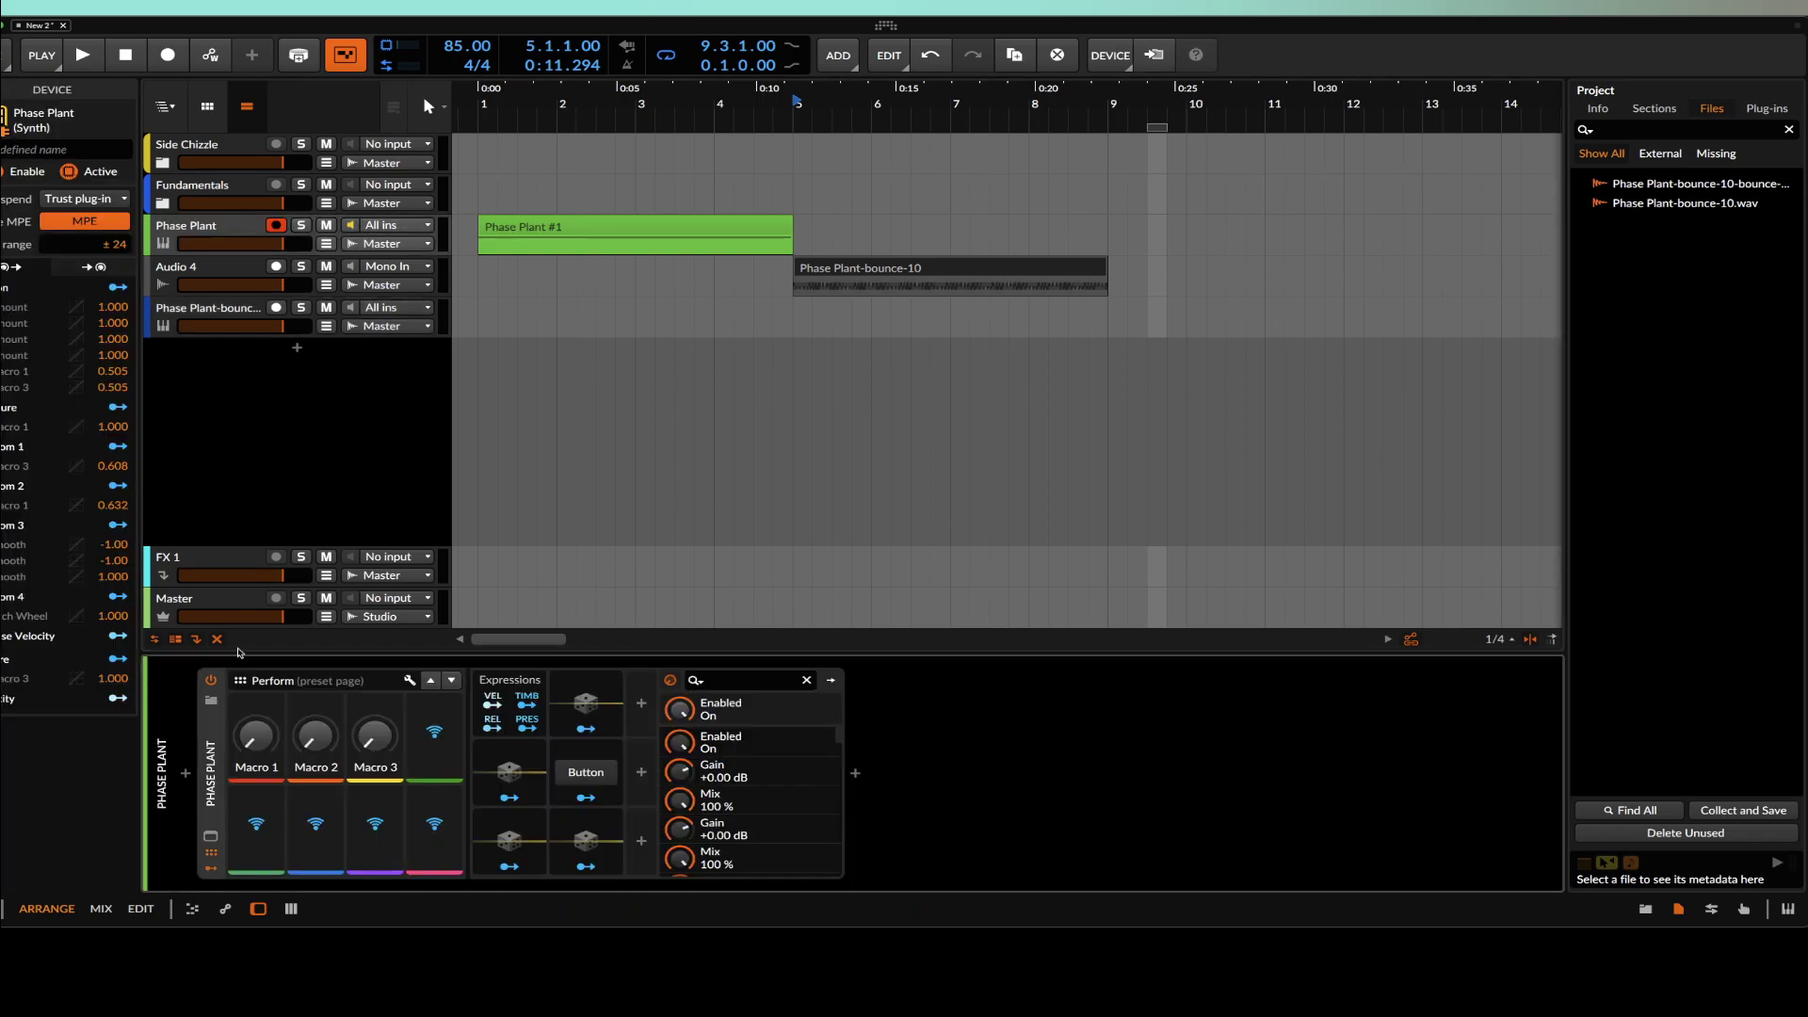
Step: Open Phase Plant's editor and add a Note modulator (root A-4, 120-note range)
click(210, 836)
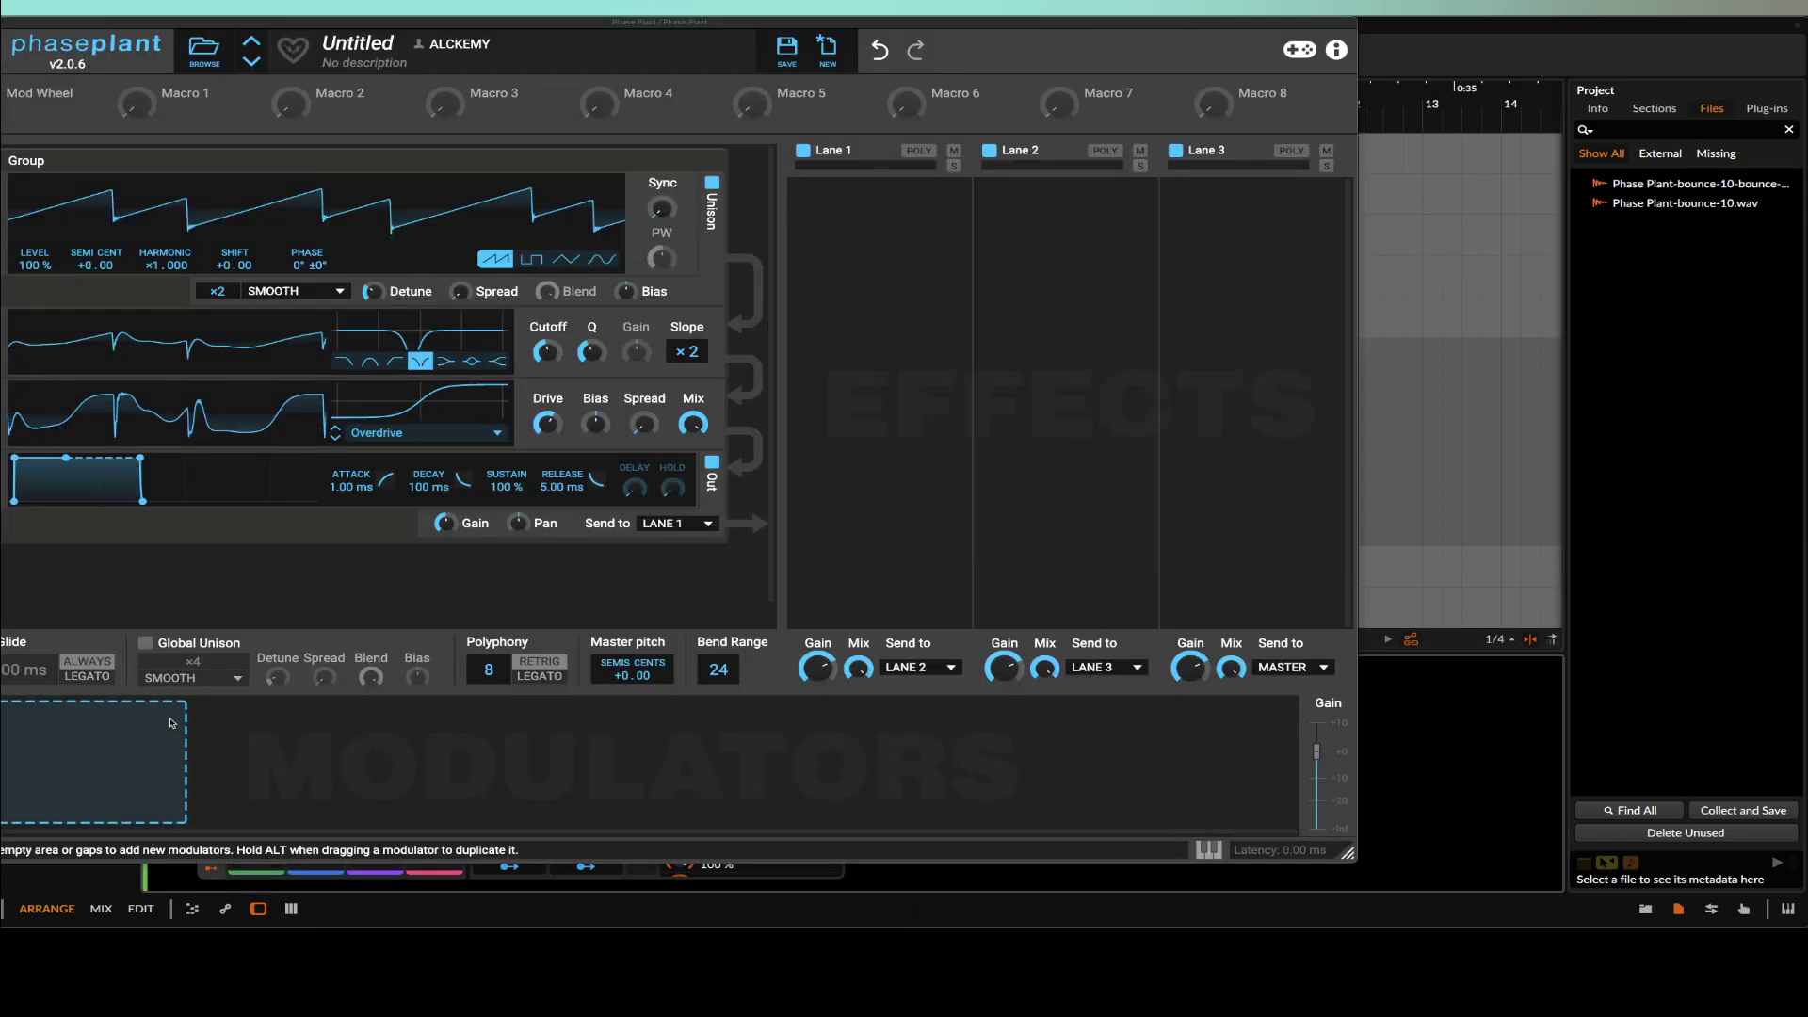
click(155, 728)
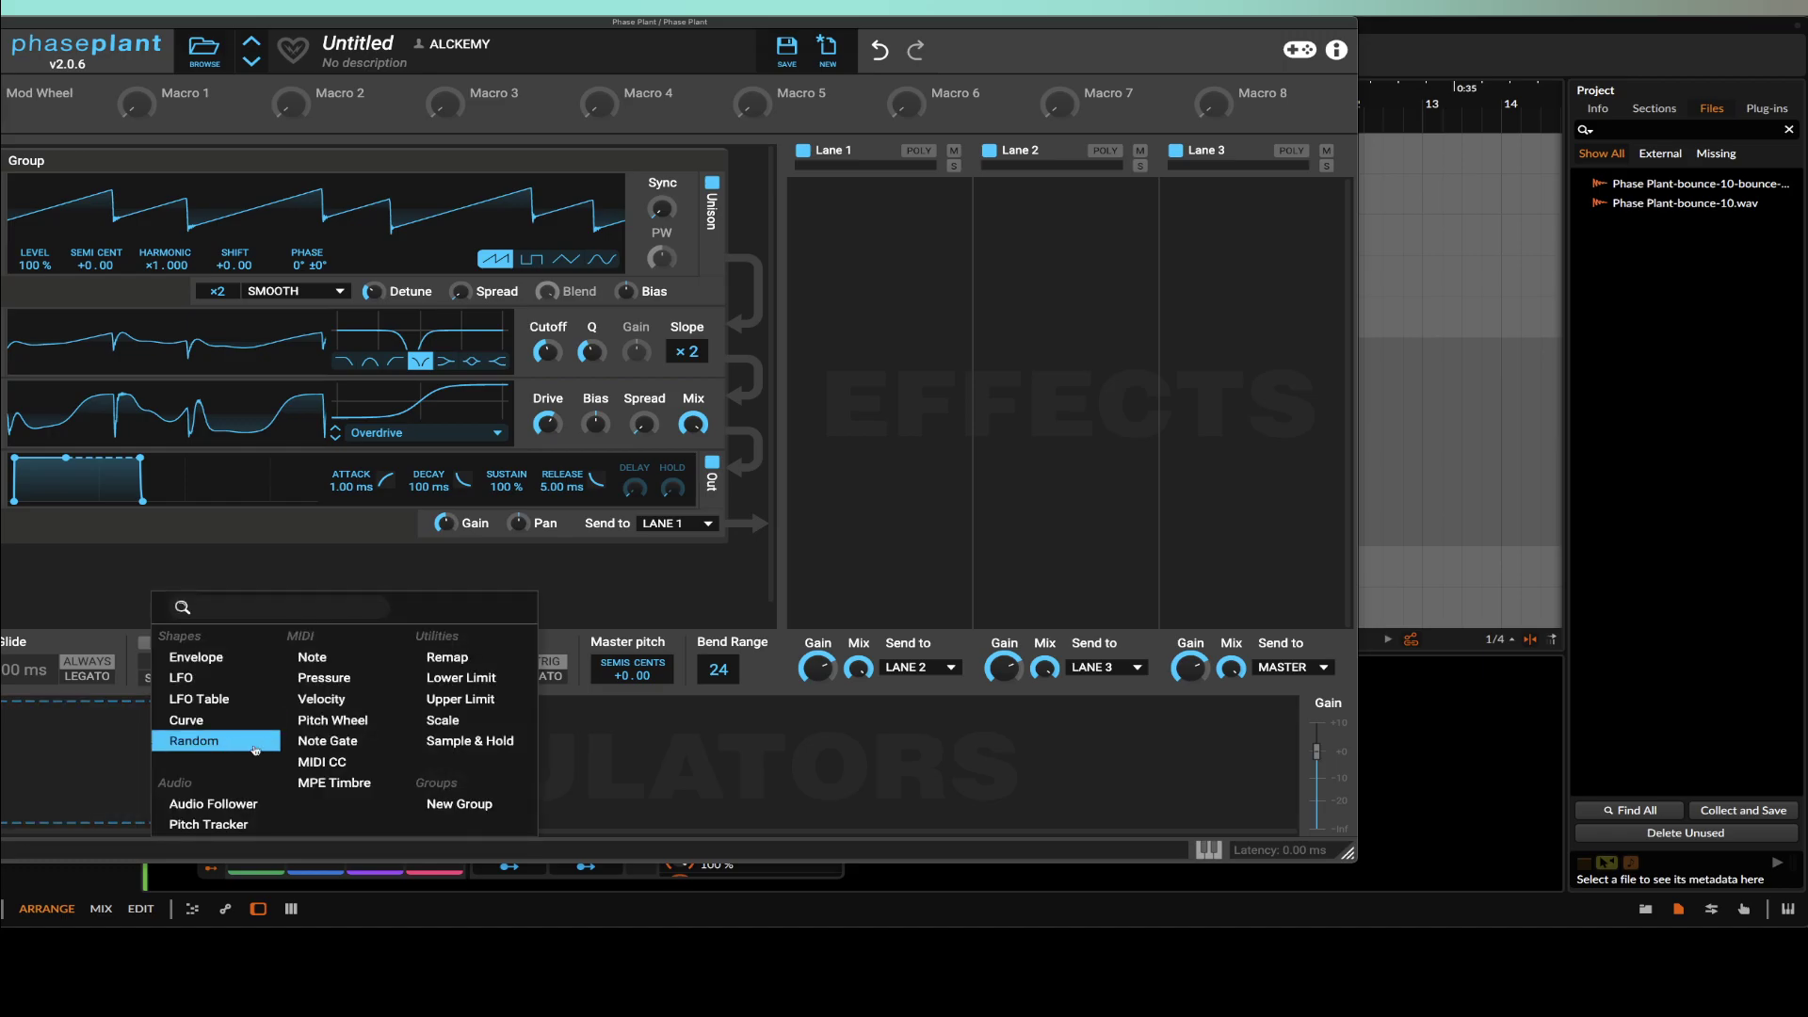
click(327, 662)
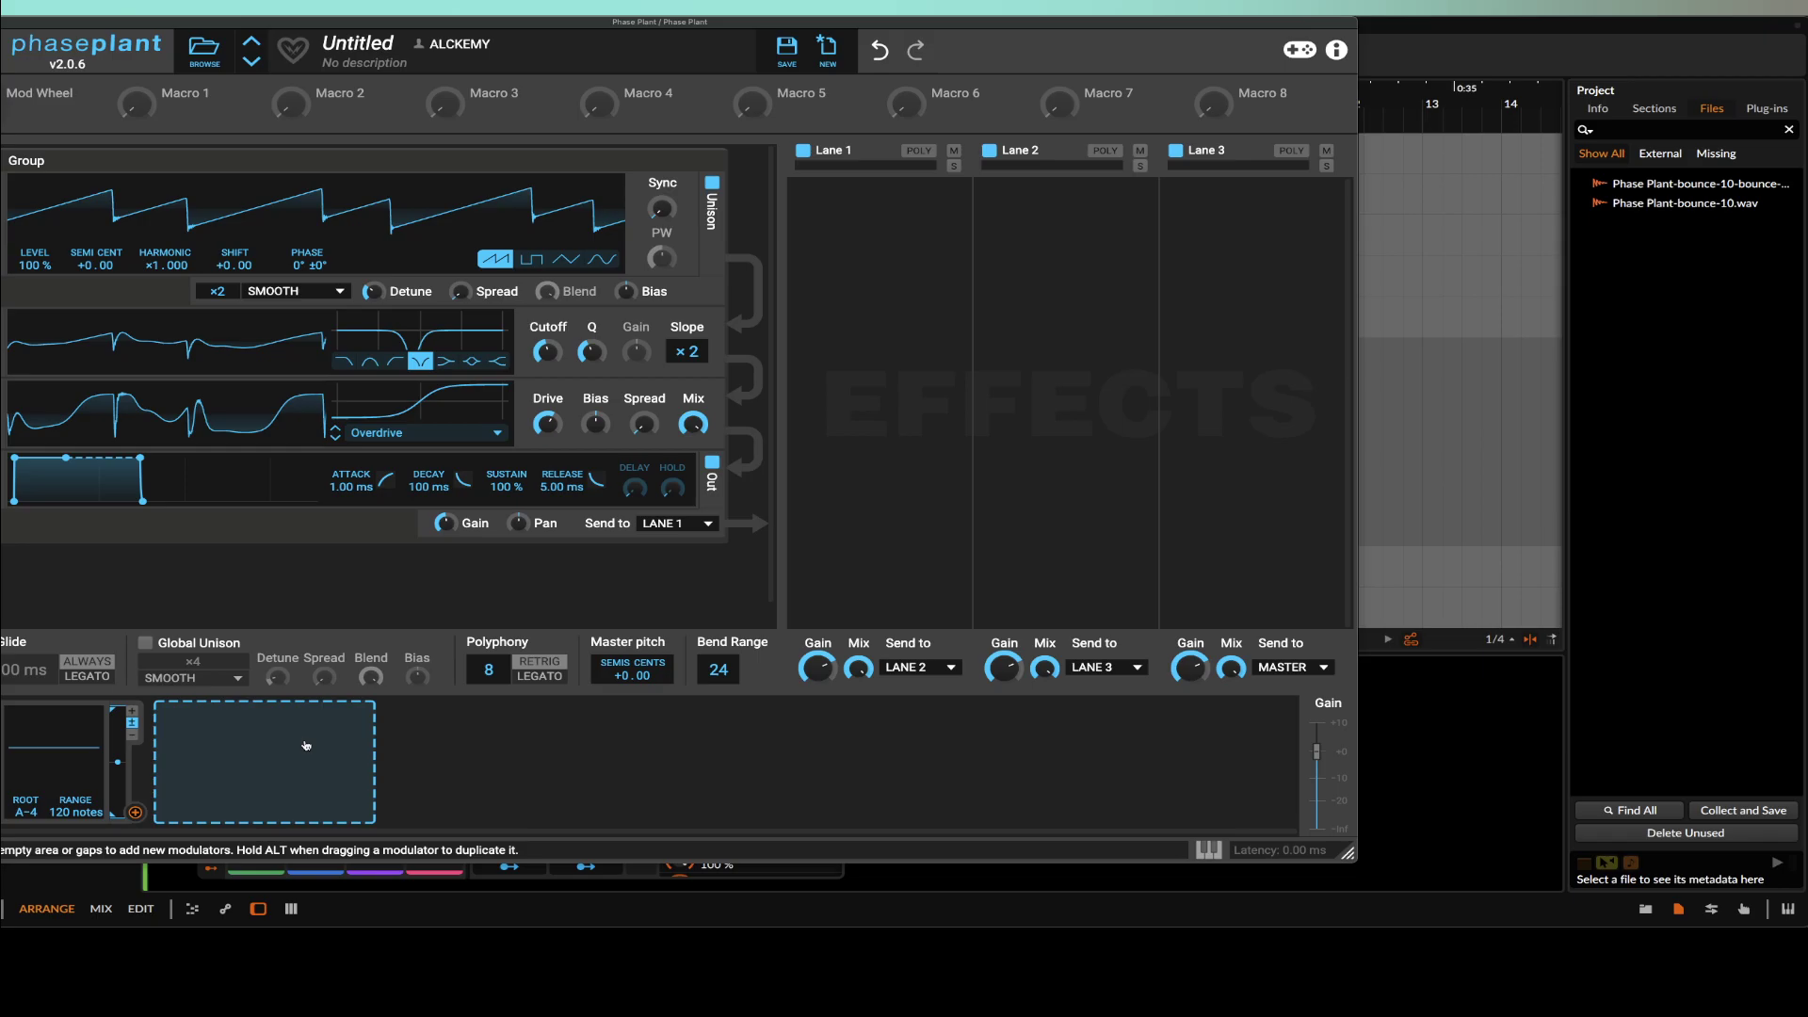
click(278, 451)
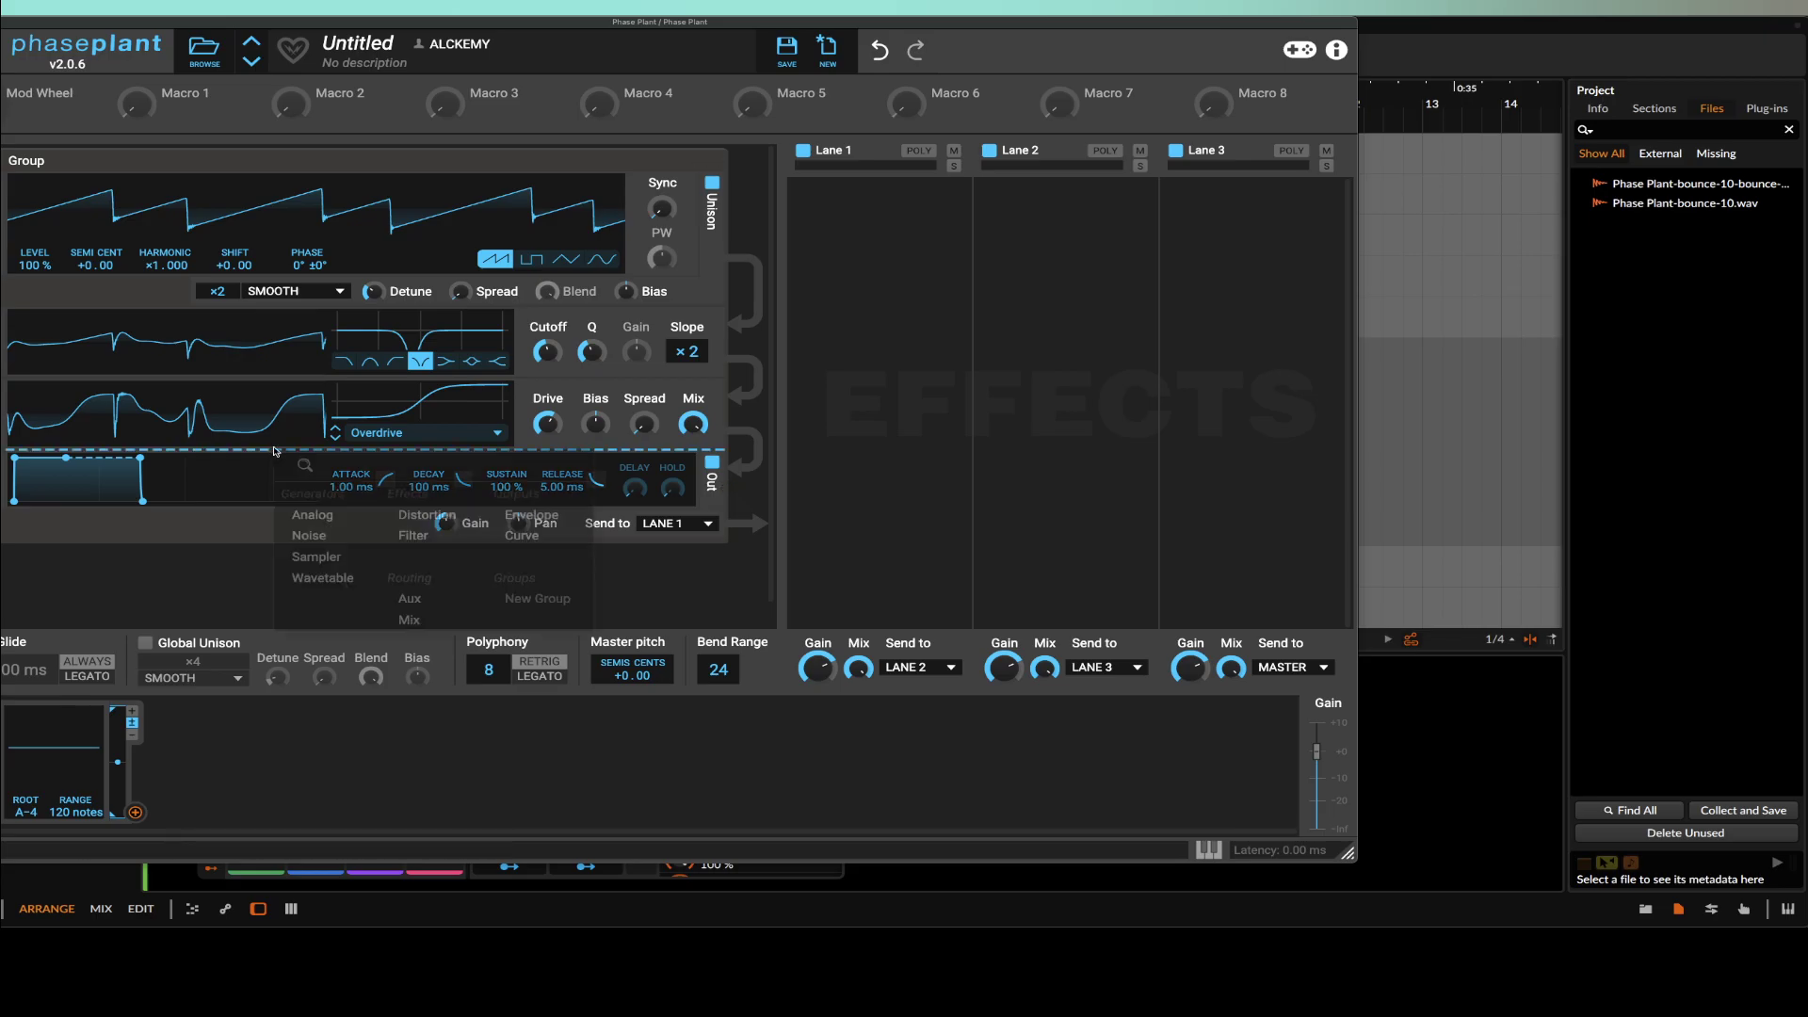
Step: Insert an Analog saw oscillator and move it below the Out module
click(346, 516)
scroll(33, 480, down, 3)
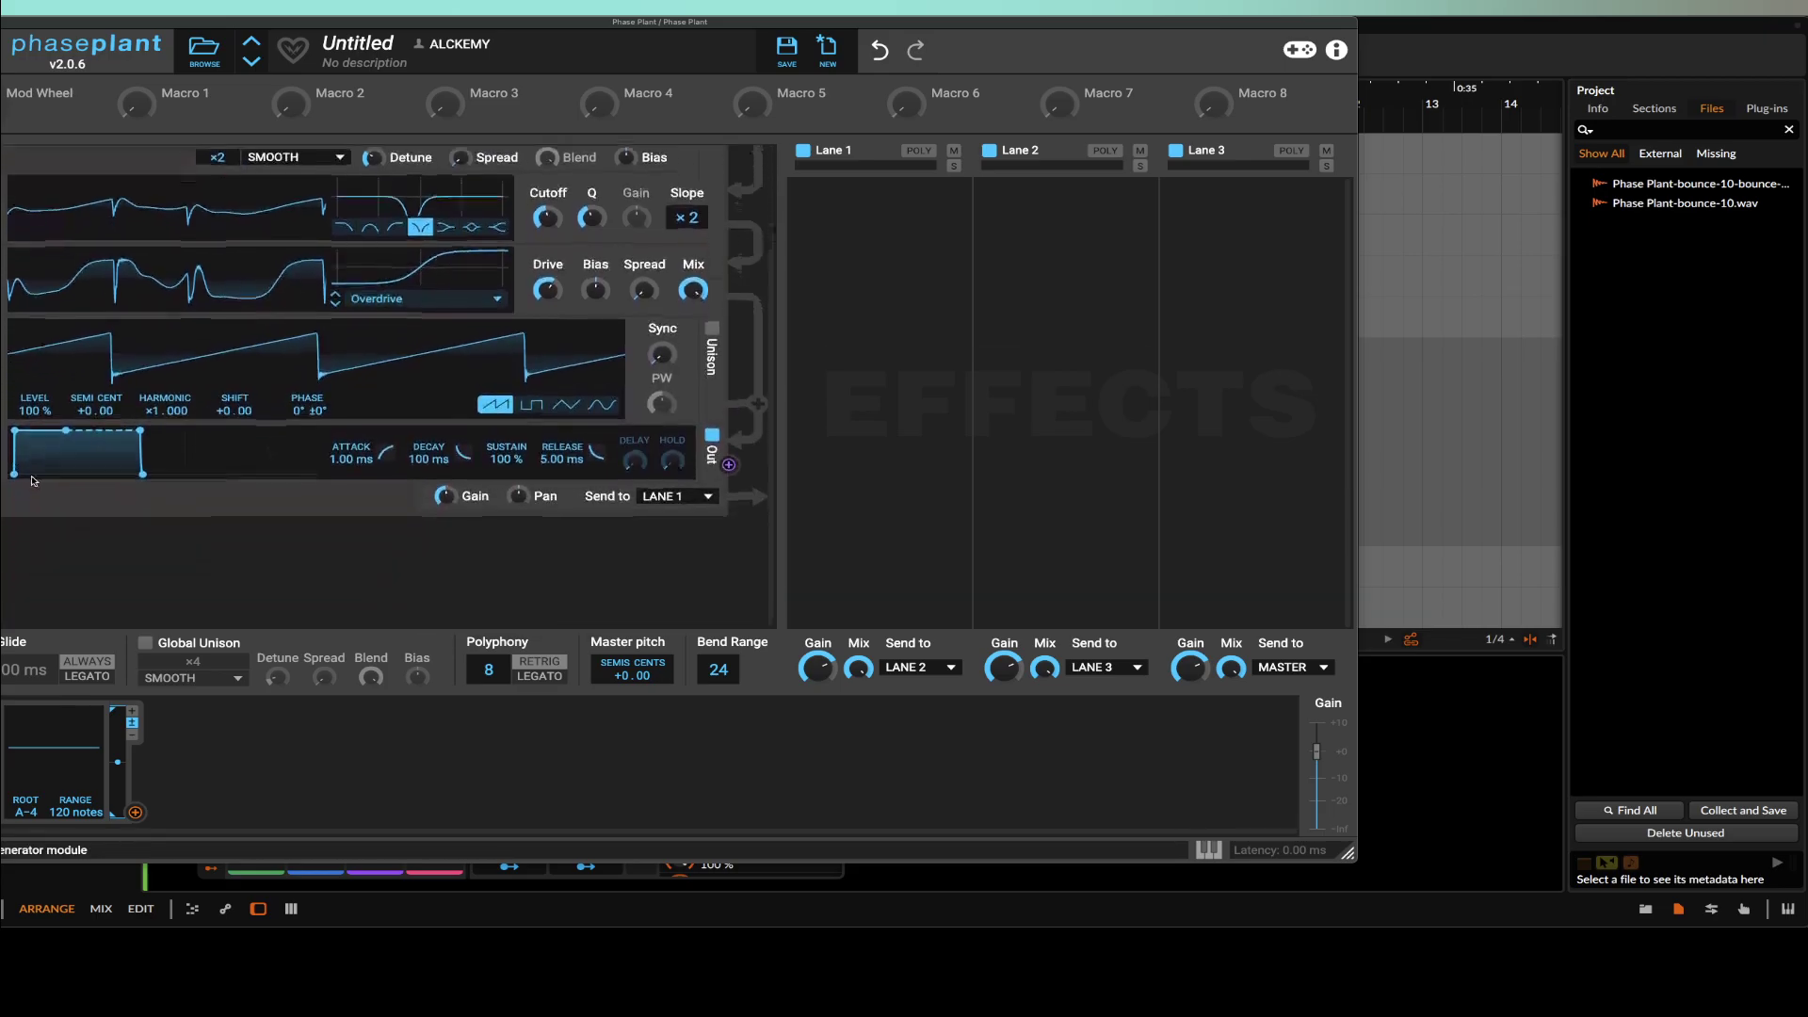
drag(33, 481, 7, 498)
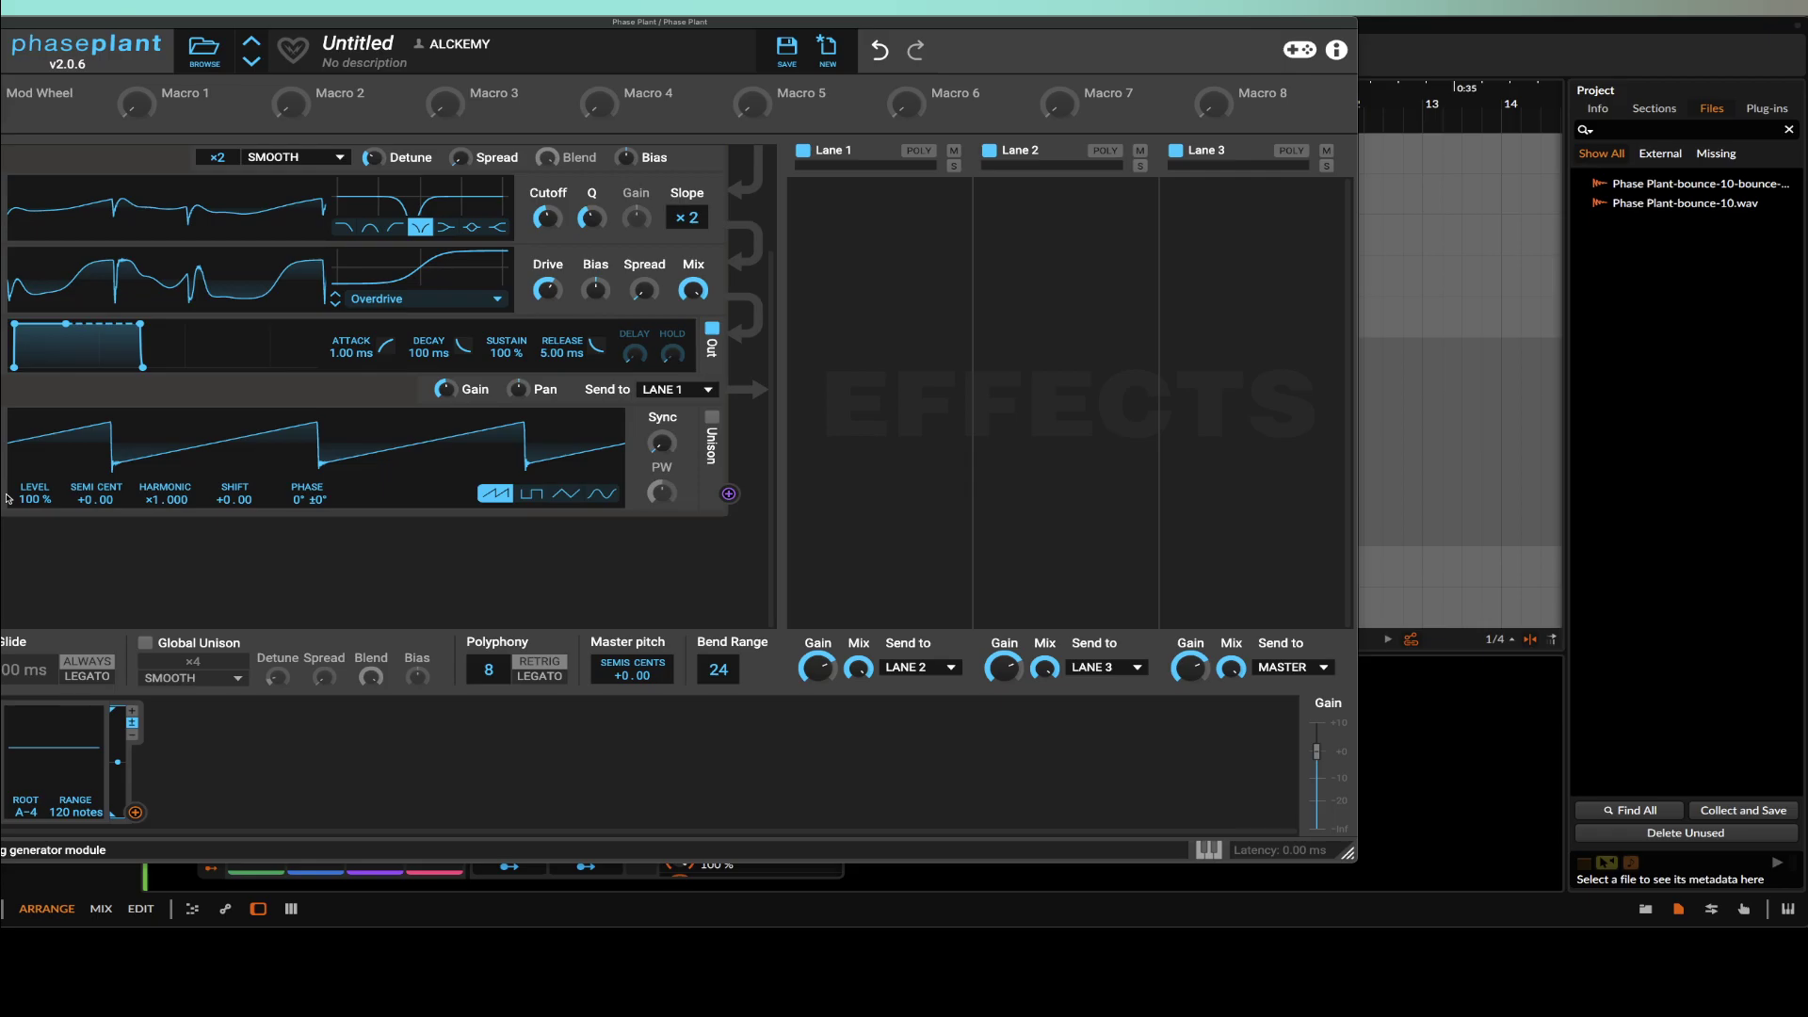
scroll(758, 607, up, 3)
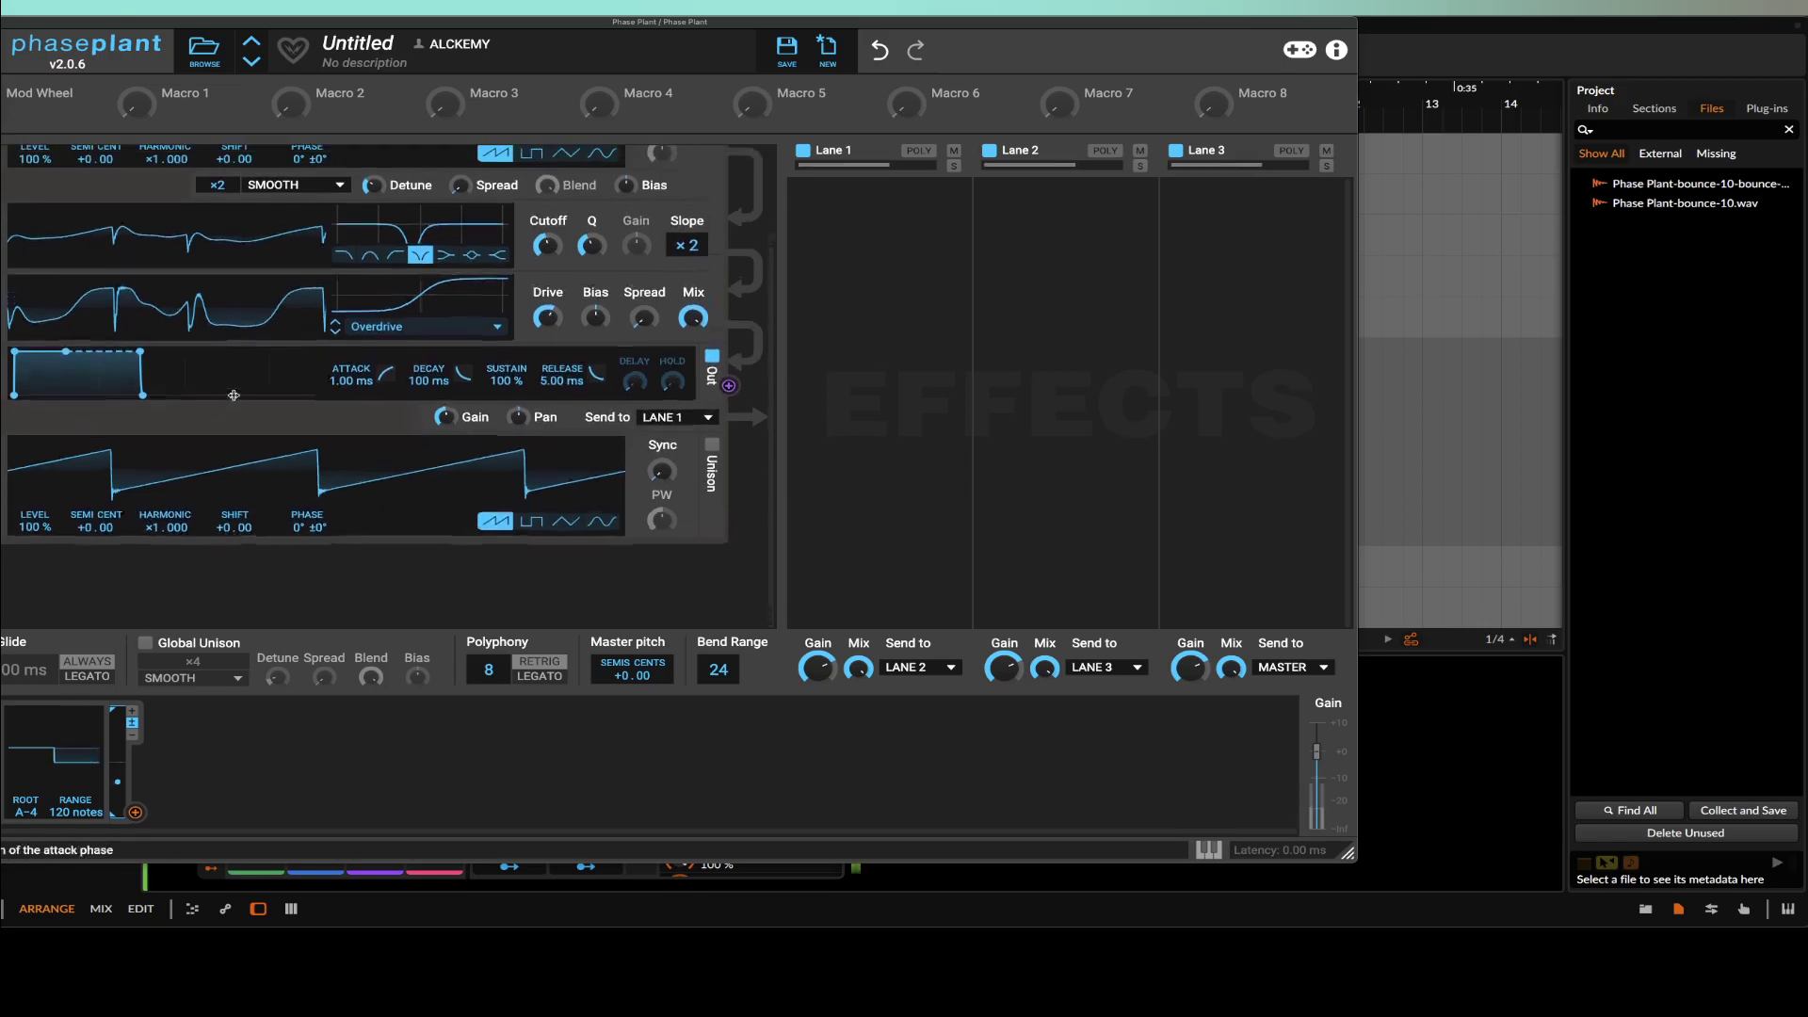
Step: Route the new oscillator to the top oscillator's PHASE and set its Harmonic to ×2
drag(728, 621, 307, 276)
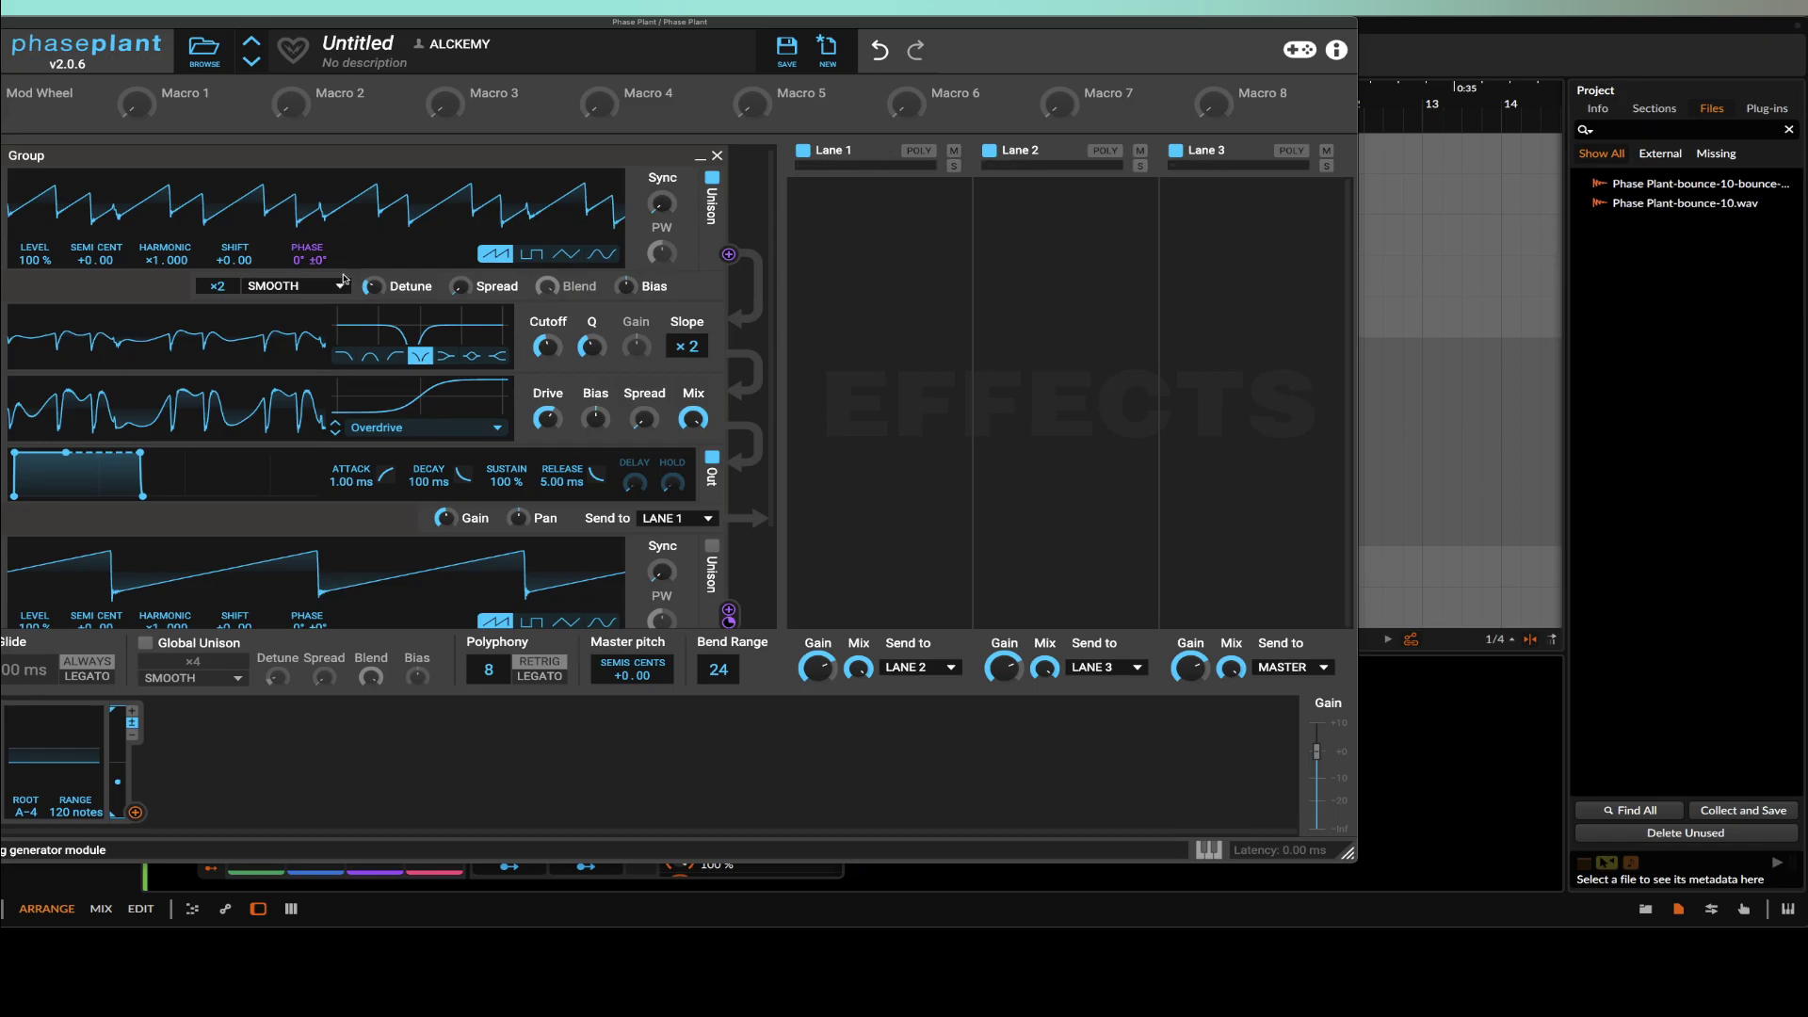
scroll(183, 554, down, 2)
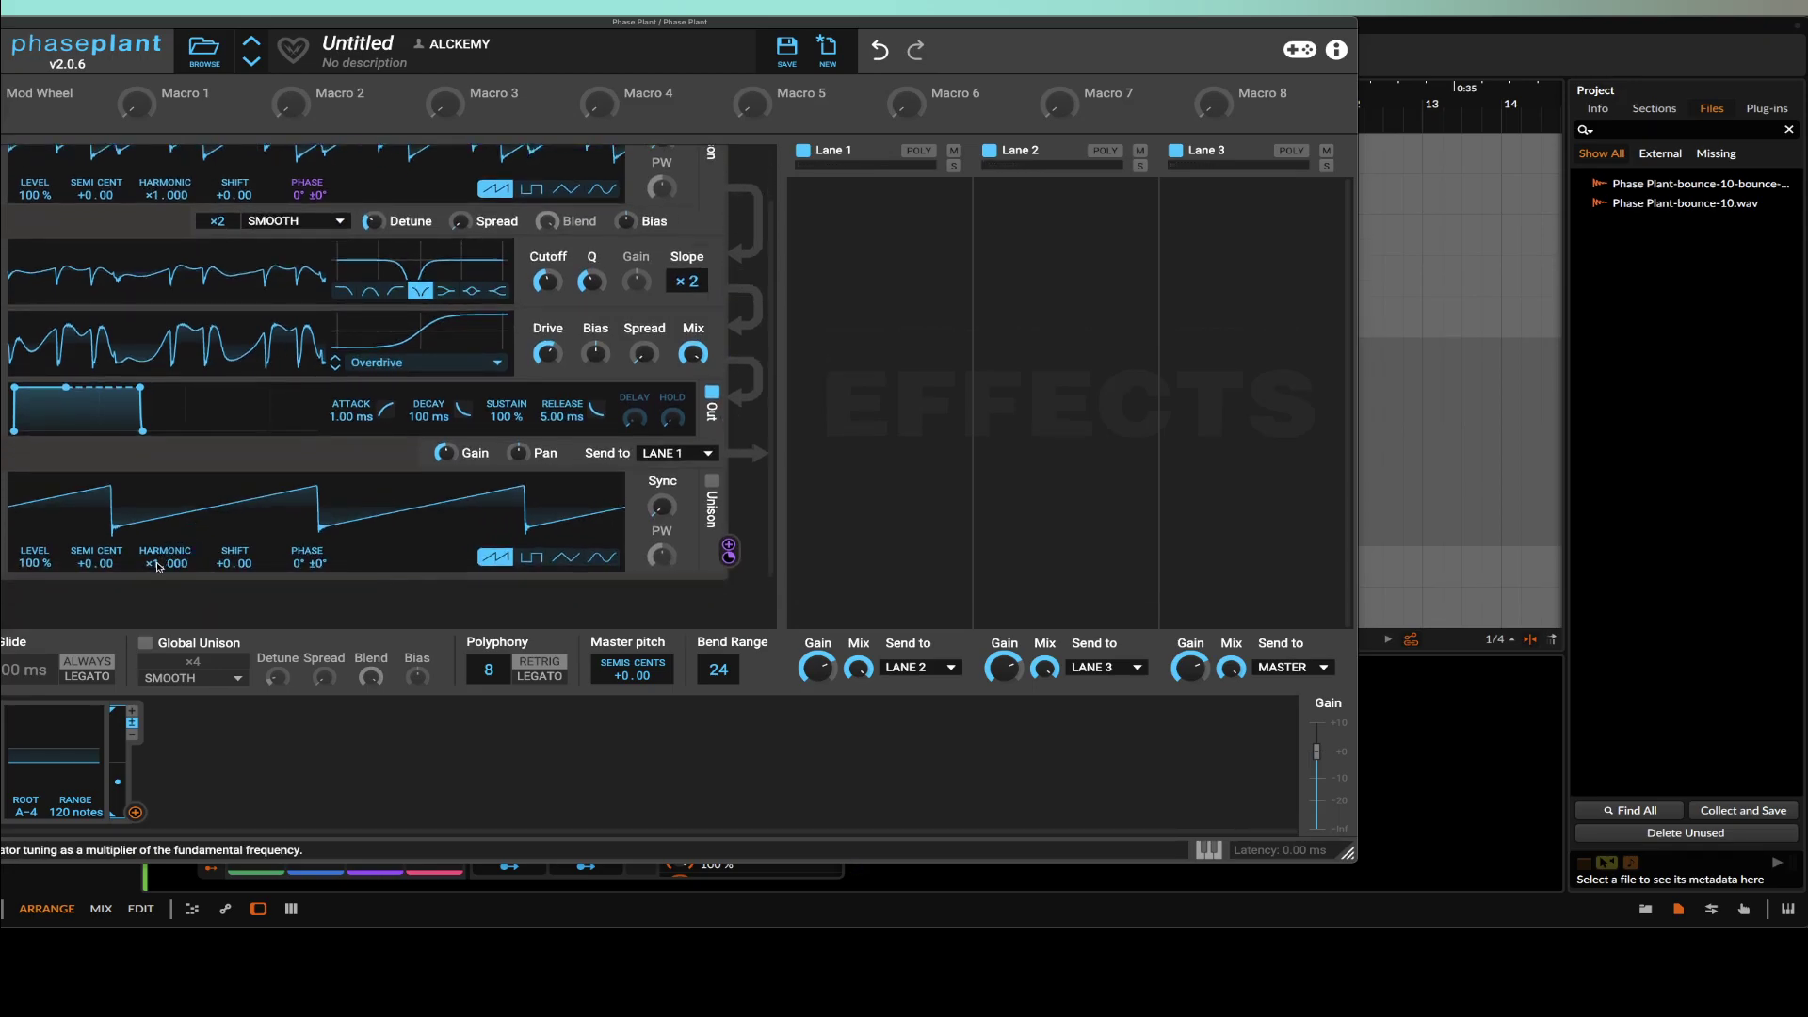
drag(157, 565, 157, 565)
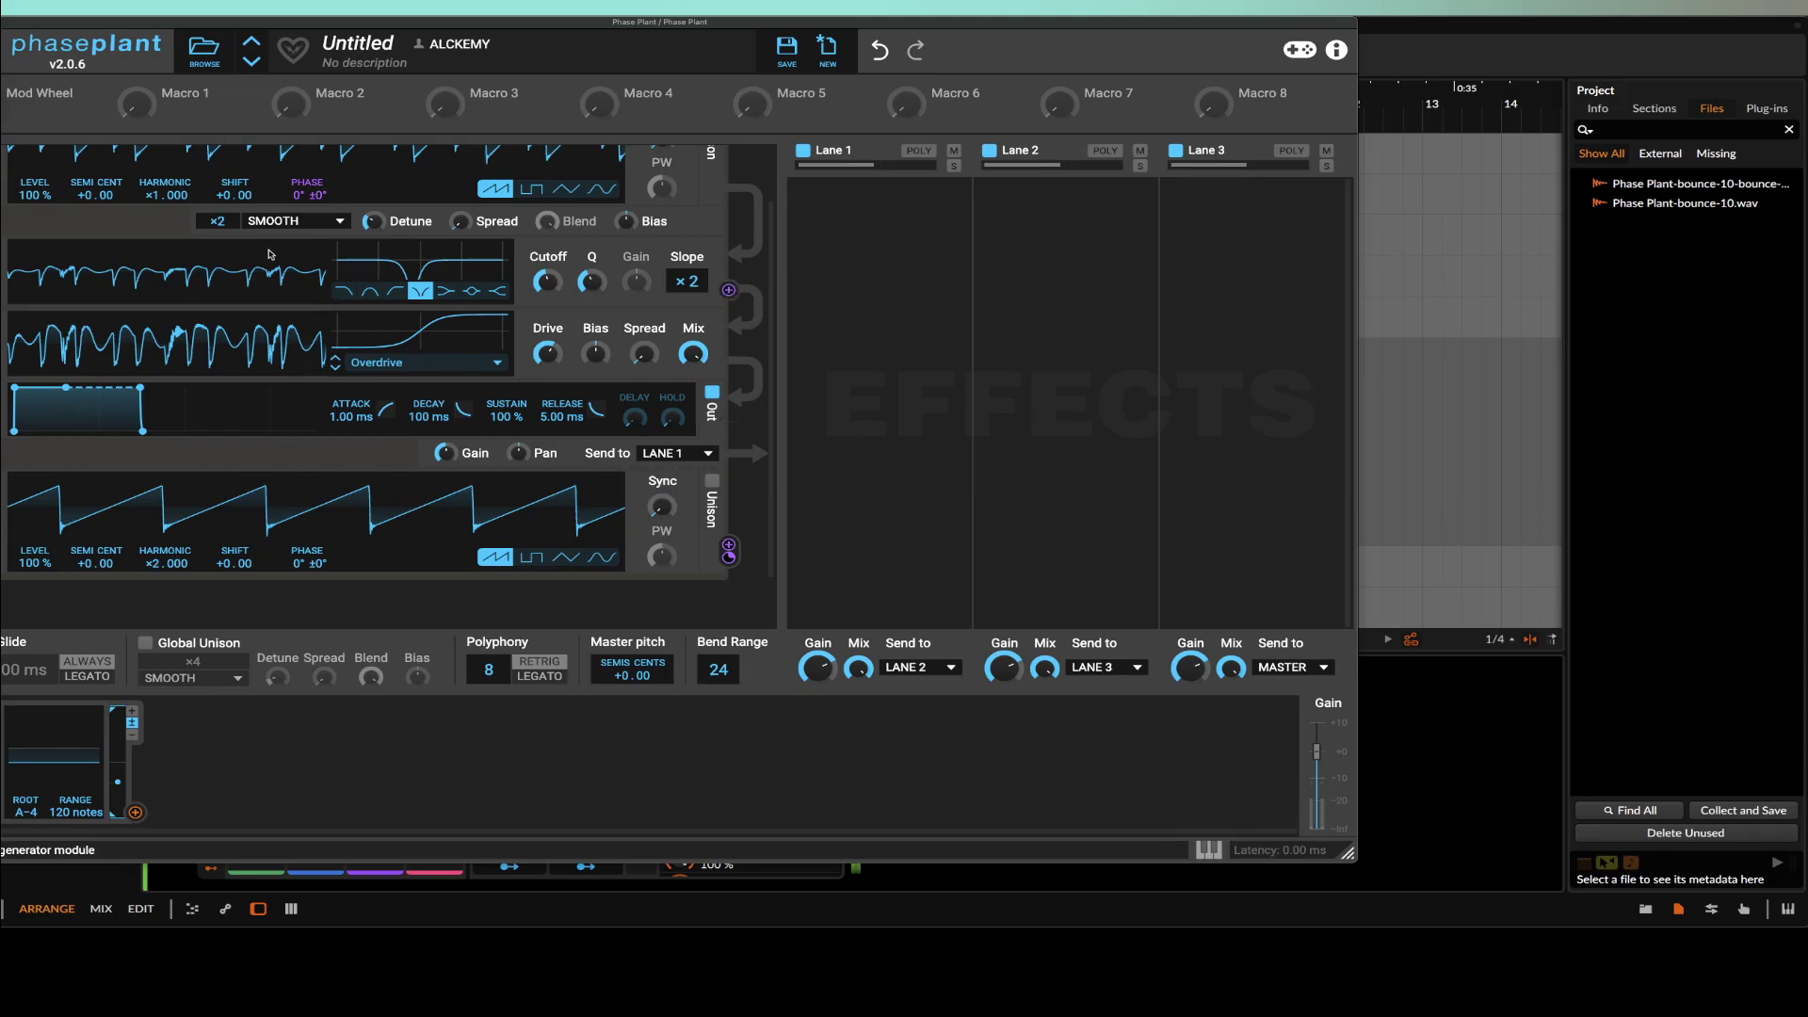
Step: Add a Pyramid LFO whose rate is driven by the Note modulator, set to root D#0, range 24
click(292, 731)
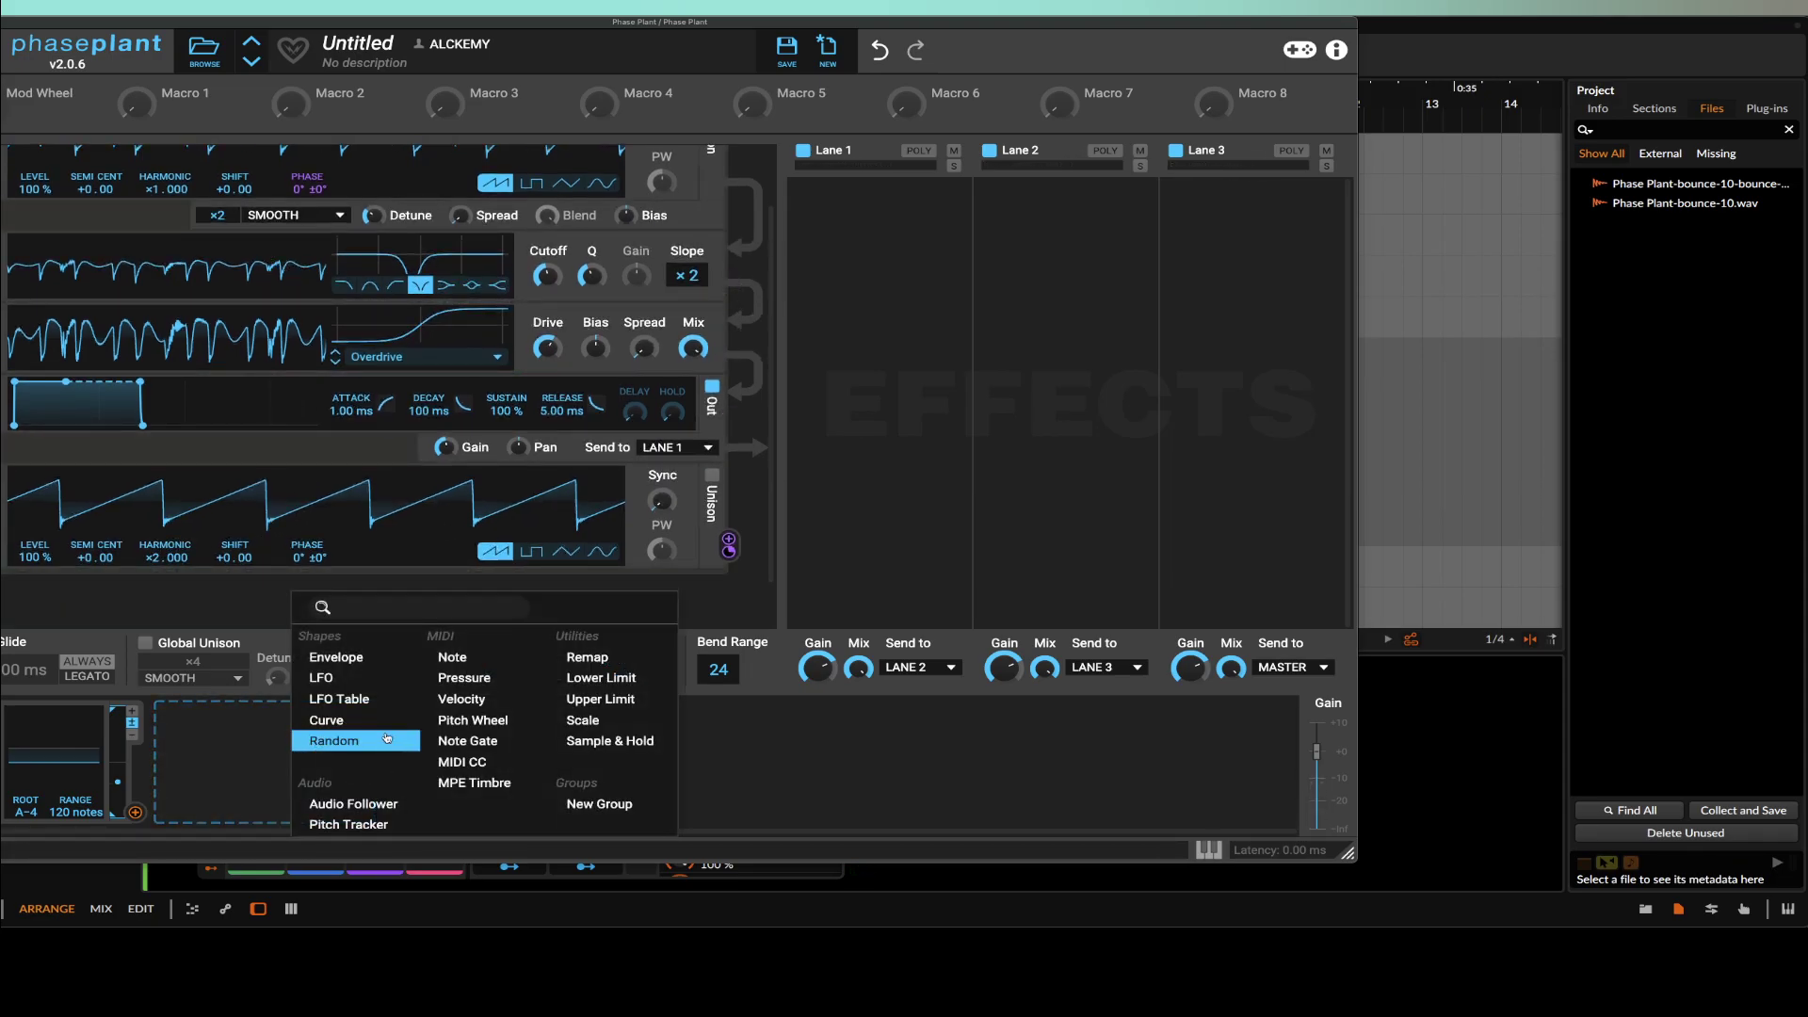
click(339, 677)
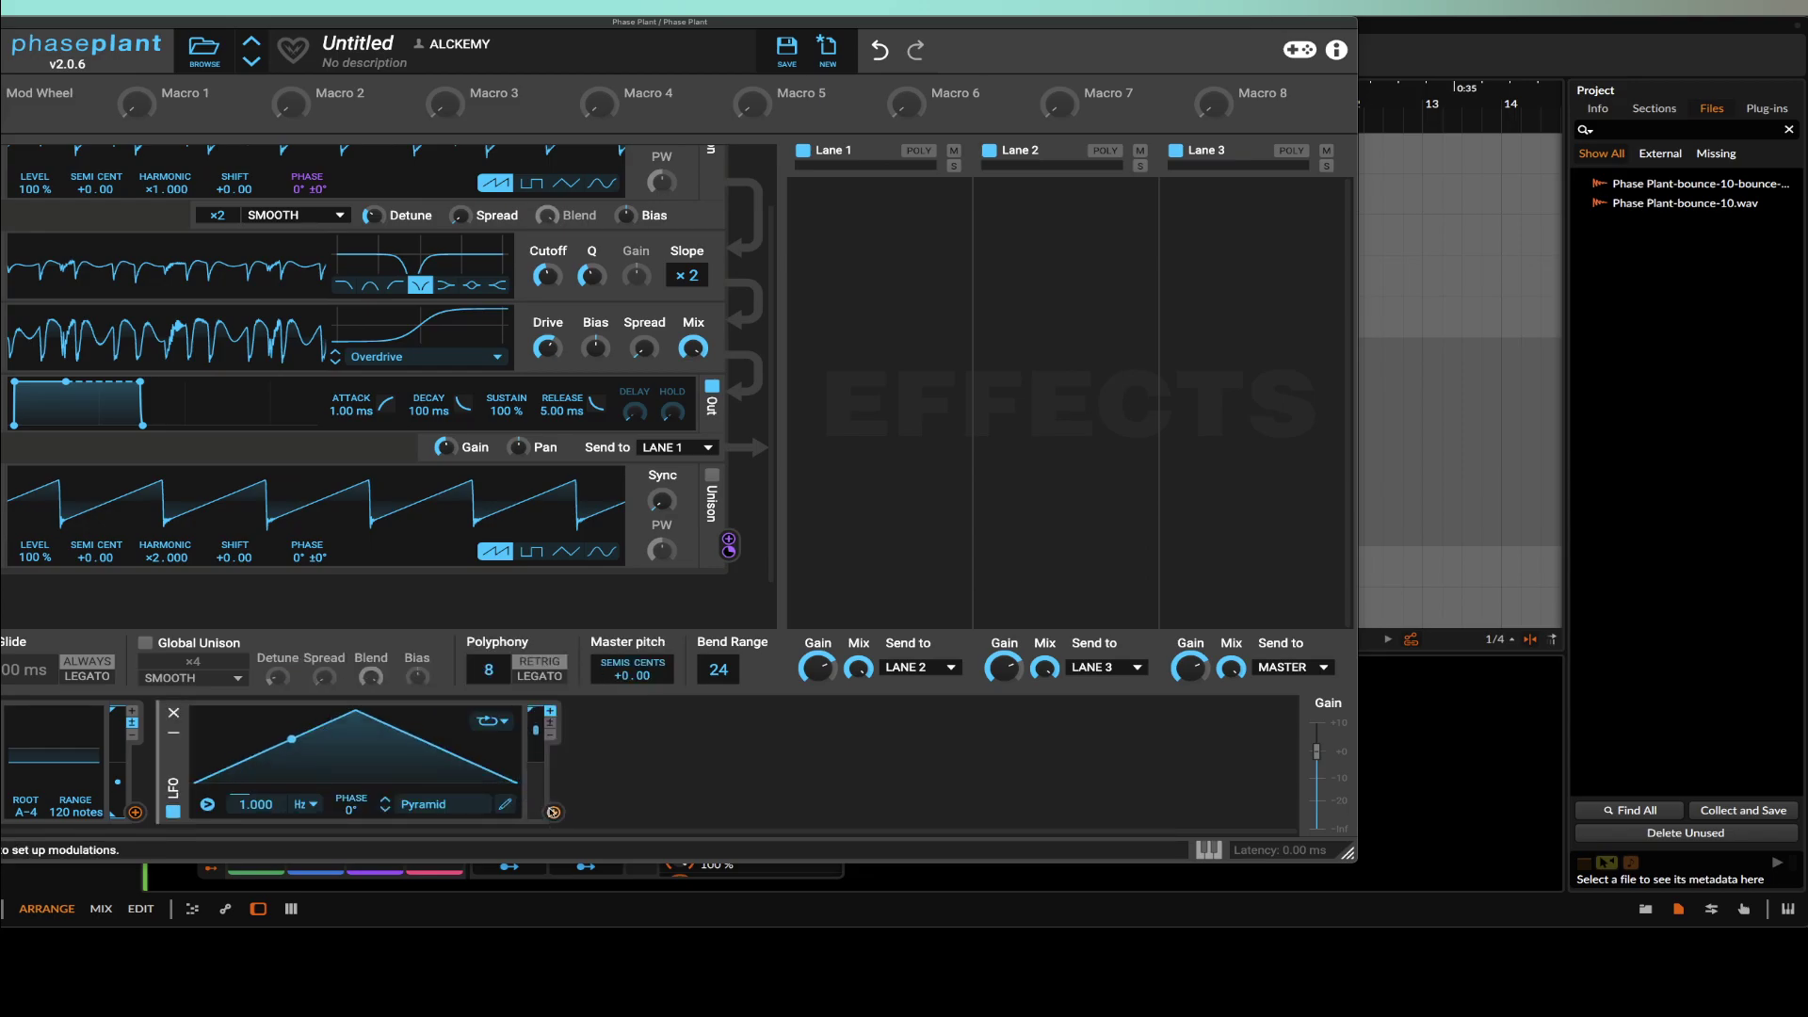
drag(554, 812, 138, 817)
drag(258, 831, 259, 820)
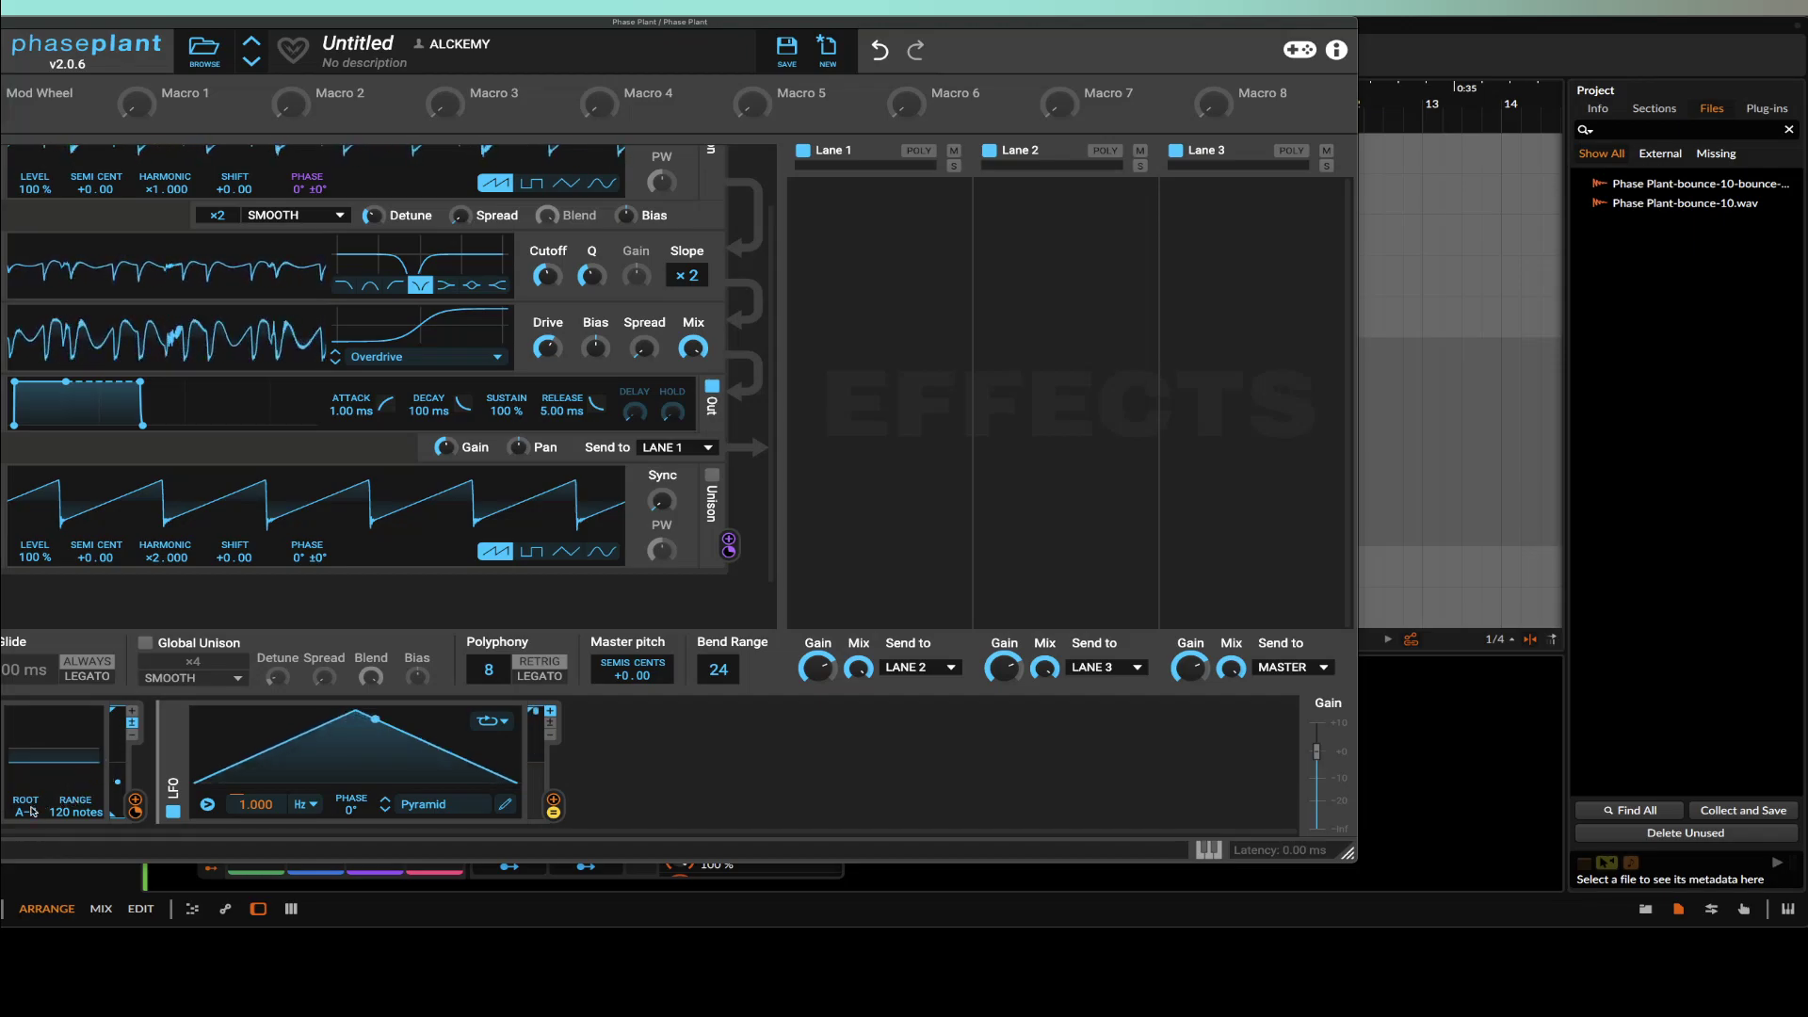
drag(26, 812, 75, 823)
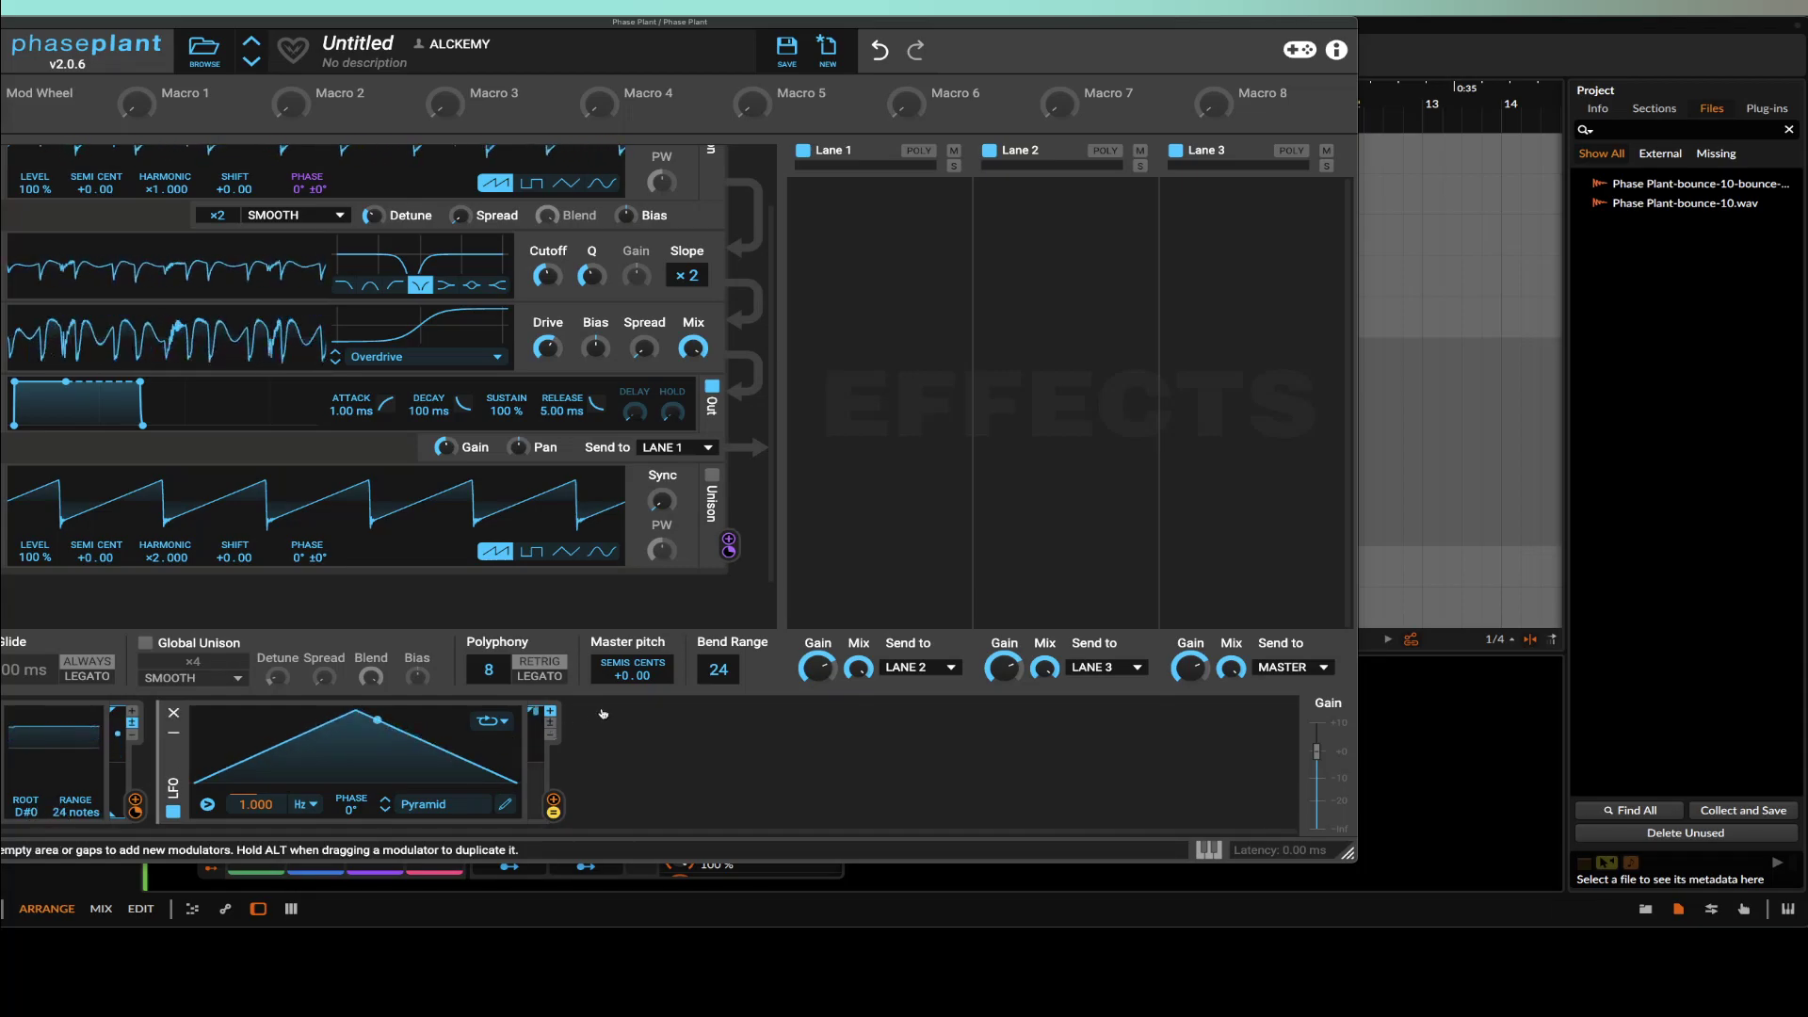
scroll(229, 584, up, 2)
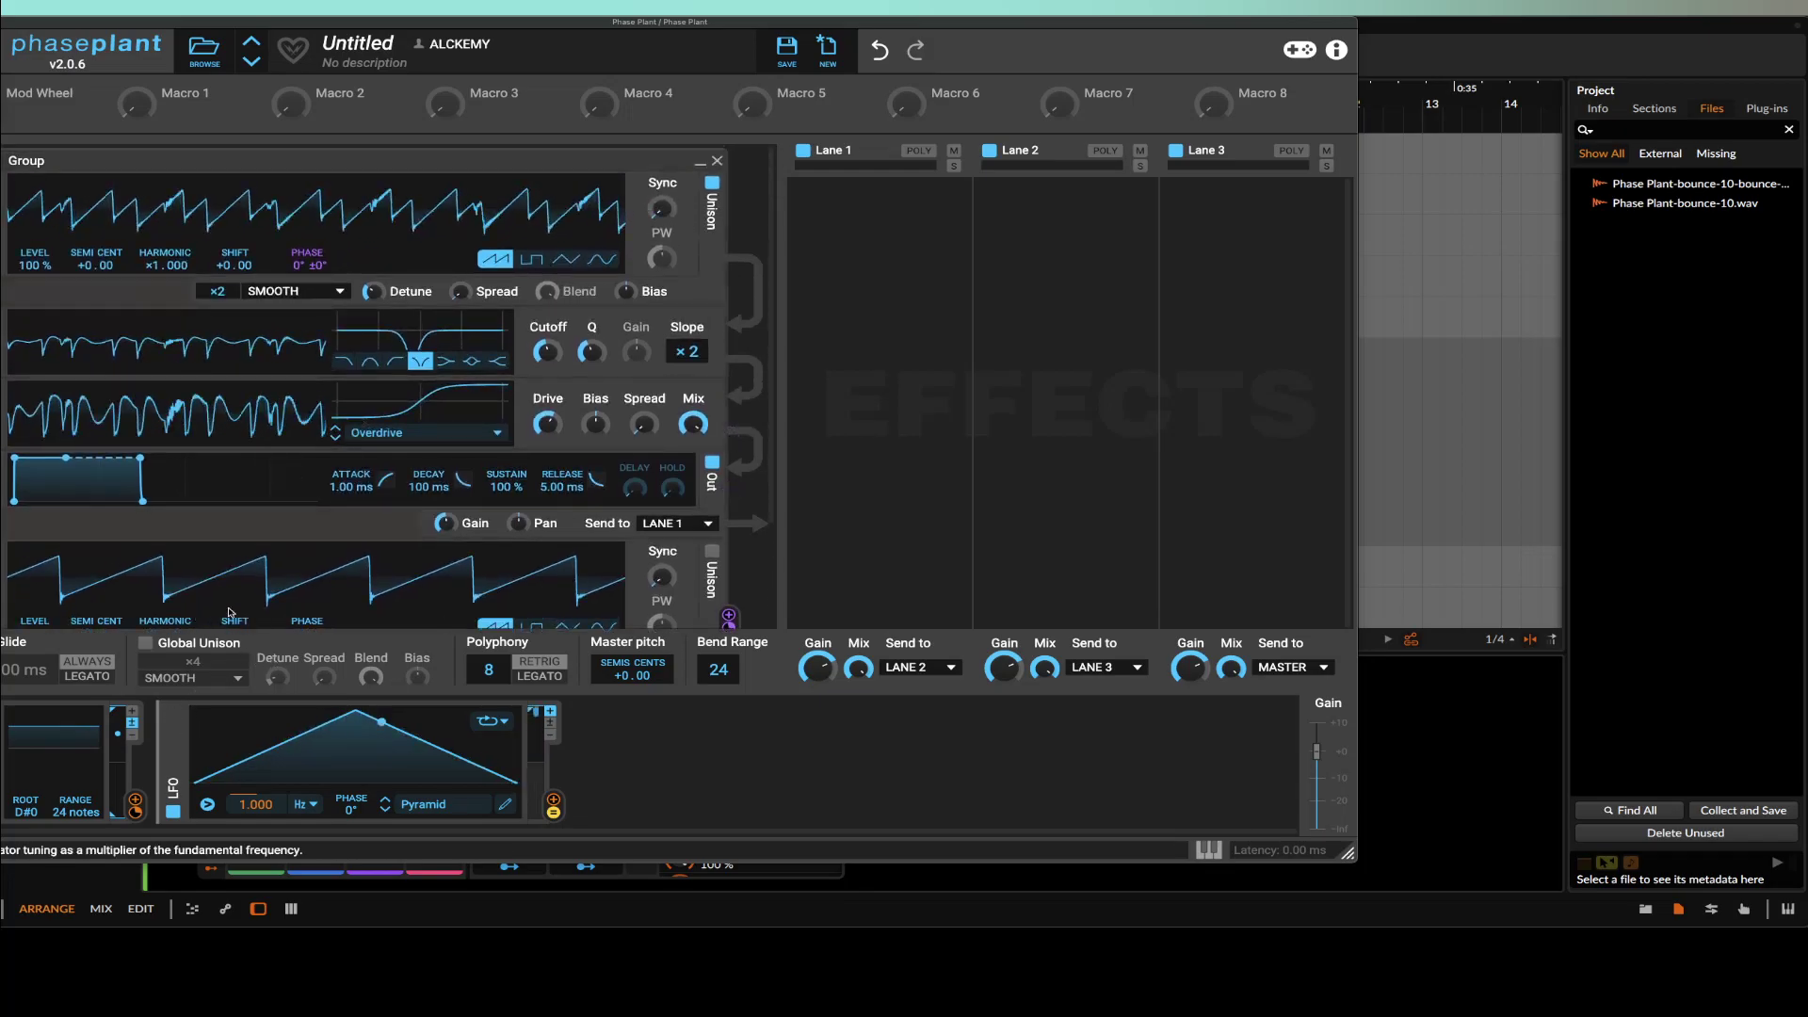
drag(136, 799, 256, 808)
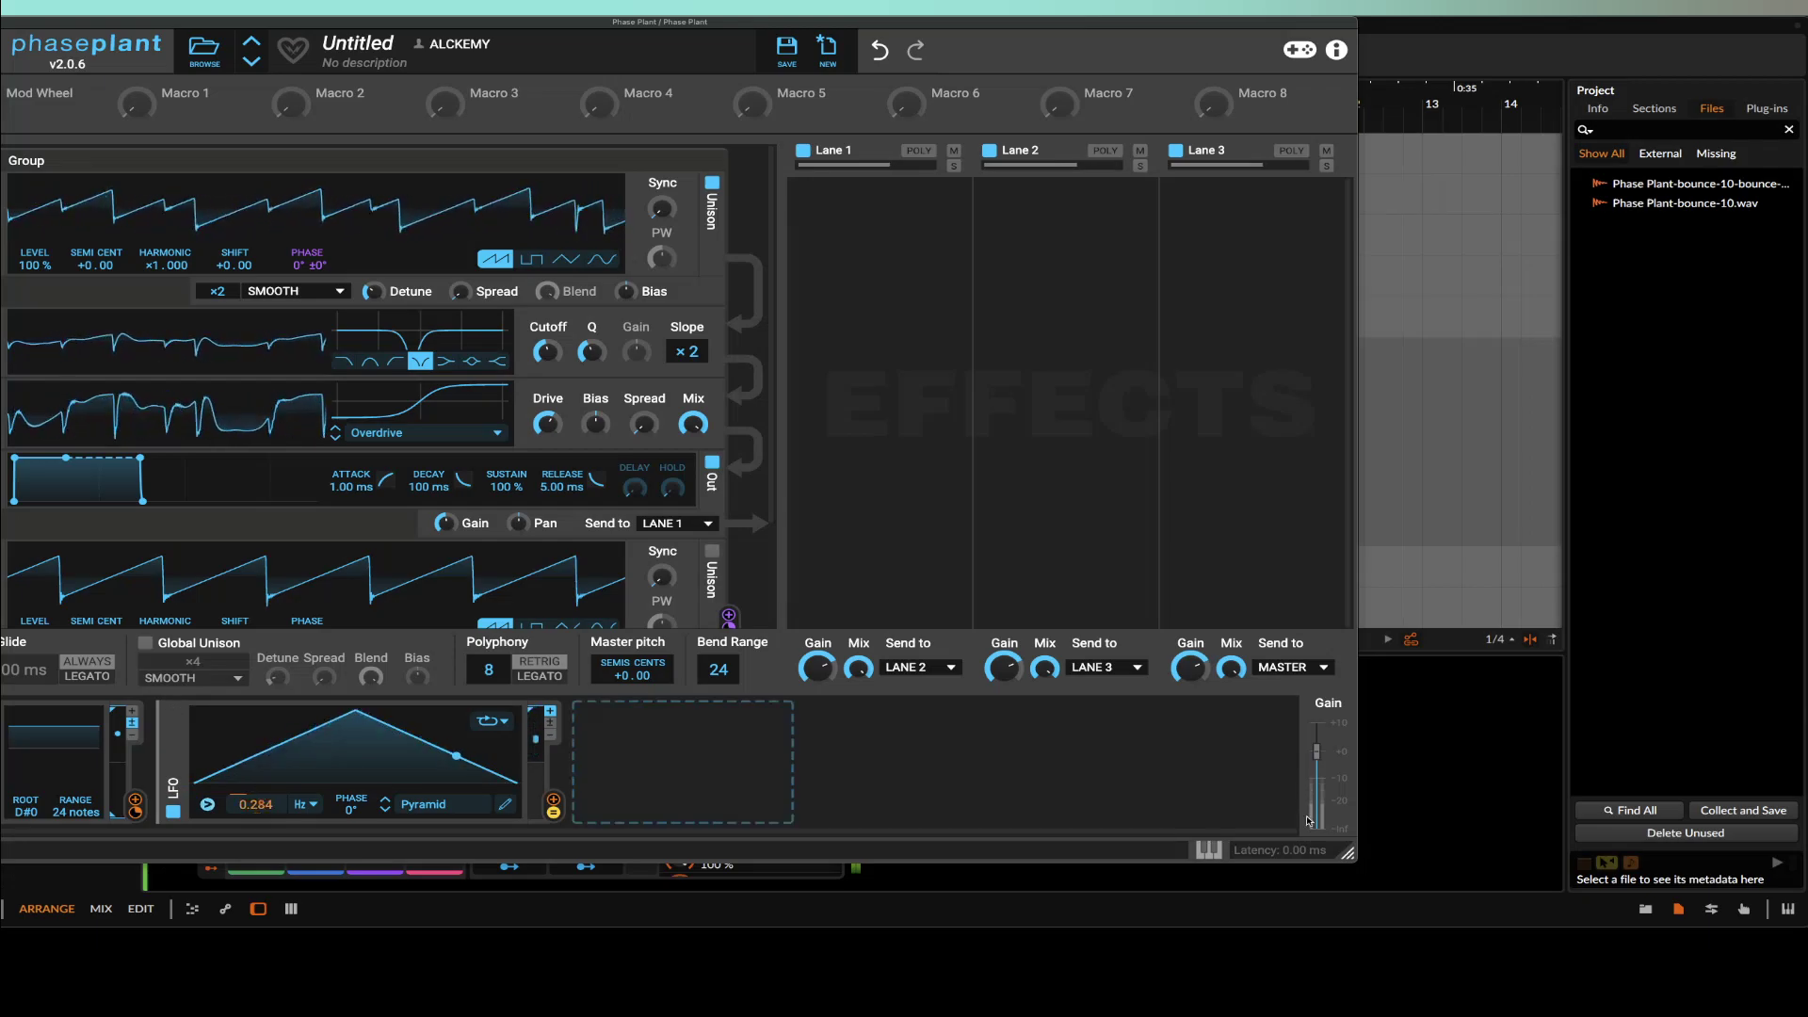
Step: Route the LFO to the filter cutoff and the upper oscillator's pulse width at +33.5%
click(1210, 849)
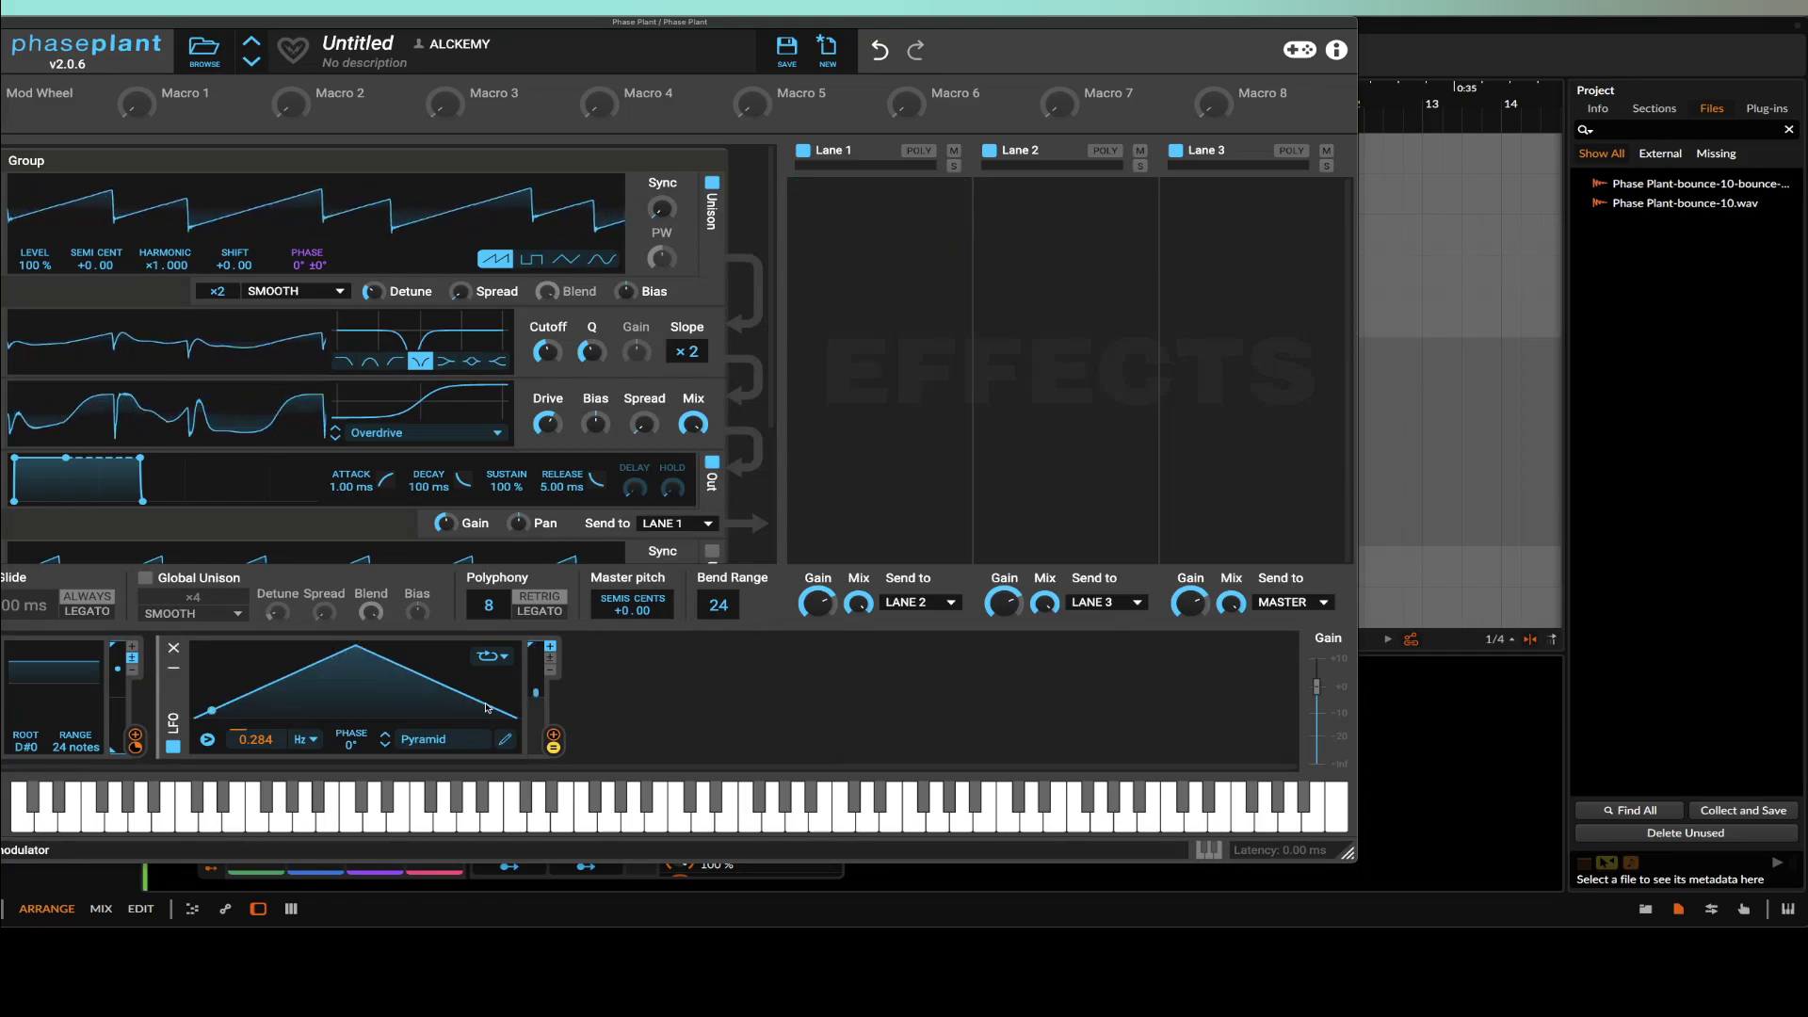
drag(553, 739, 548, 369)
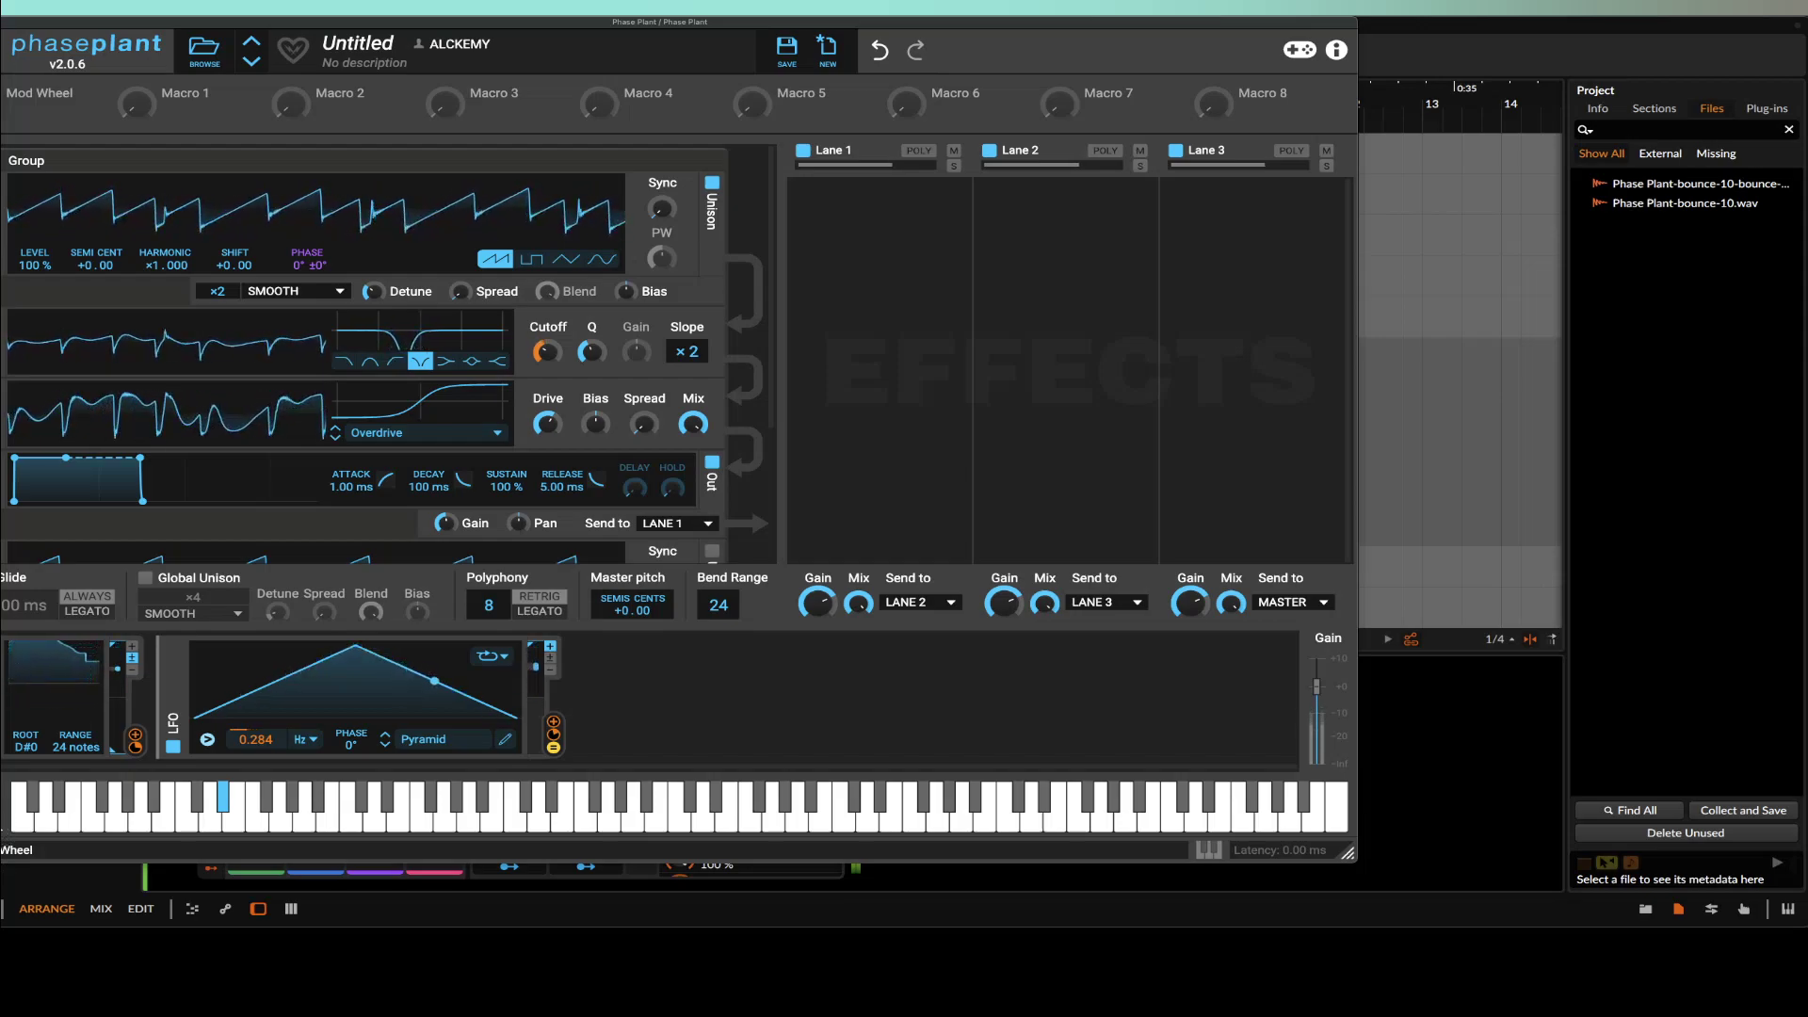
mouse_move(552, 751)
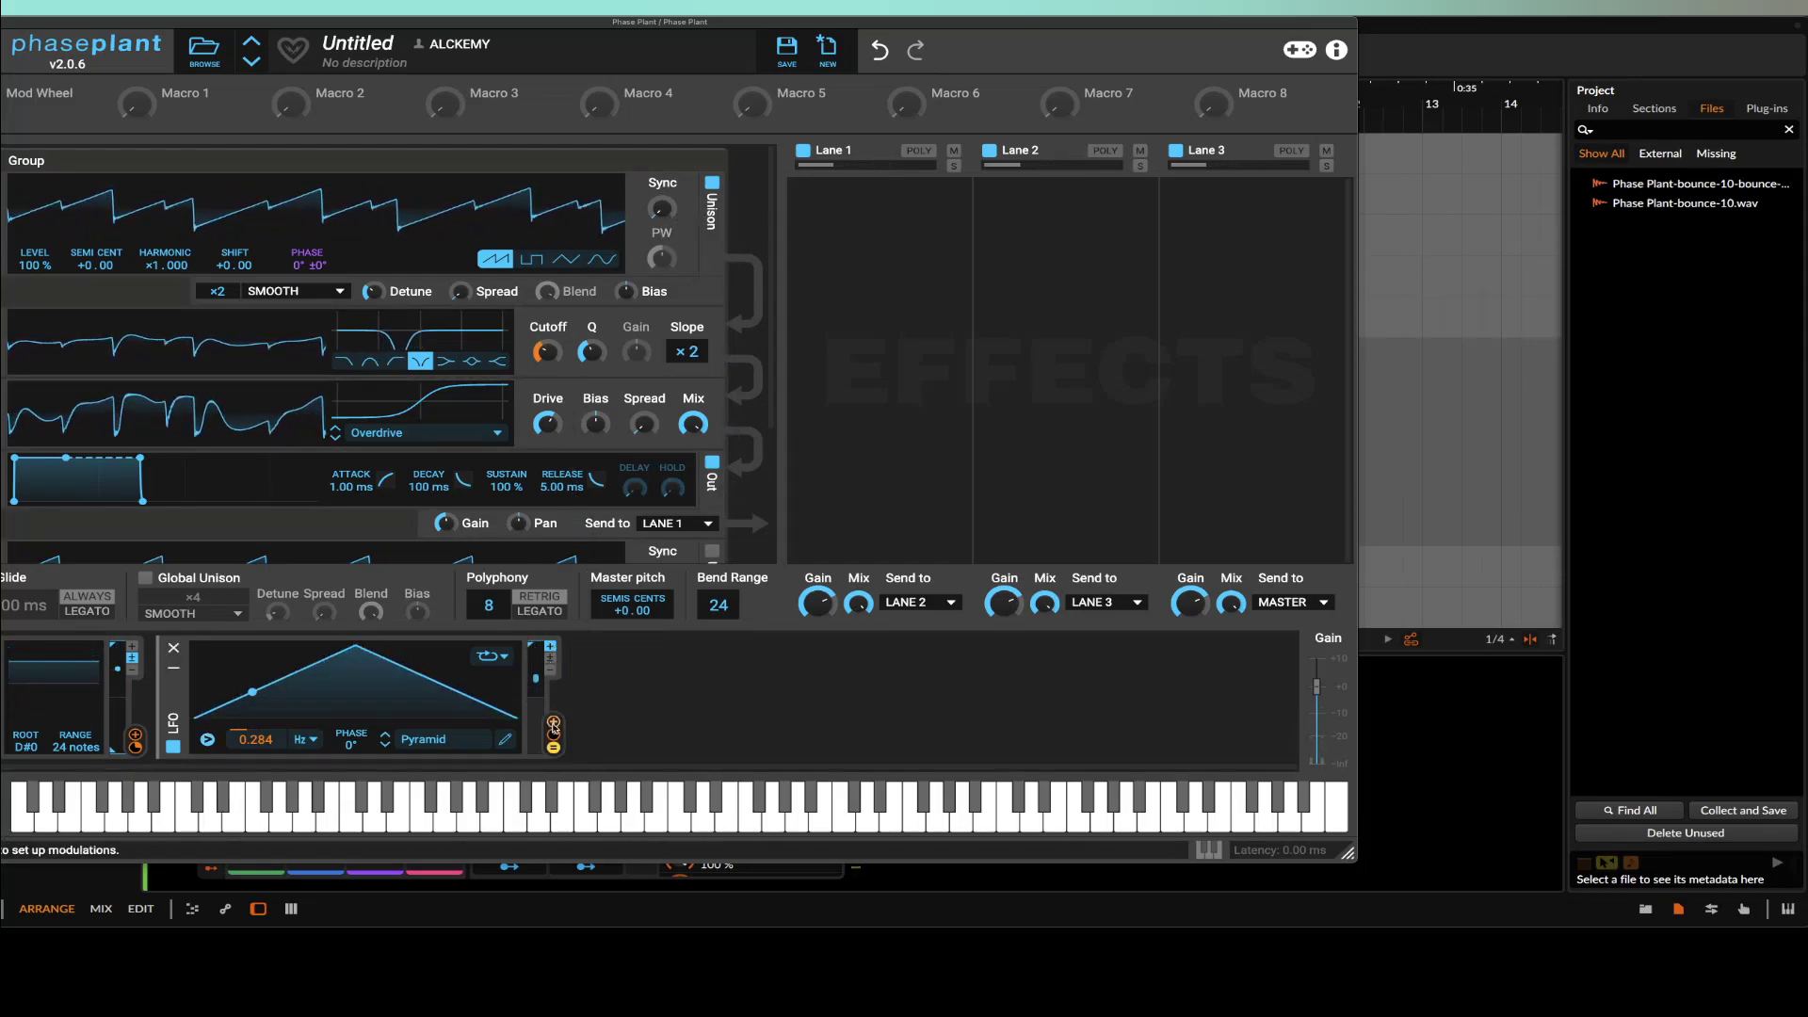
drag(552, 751, 662, 228)
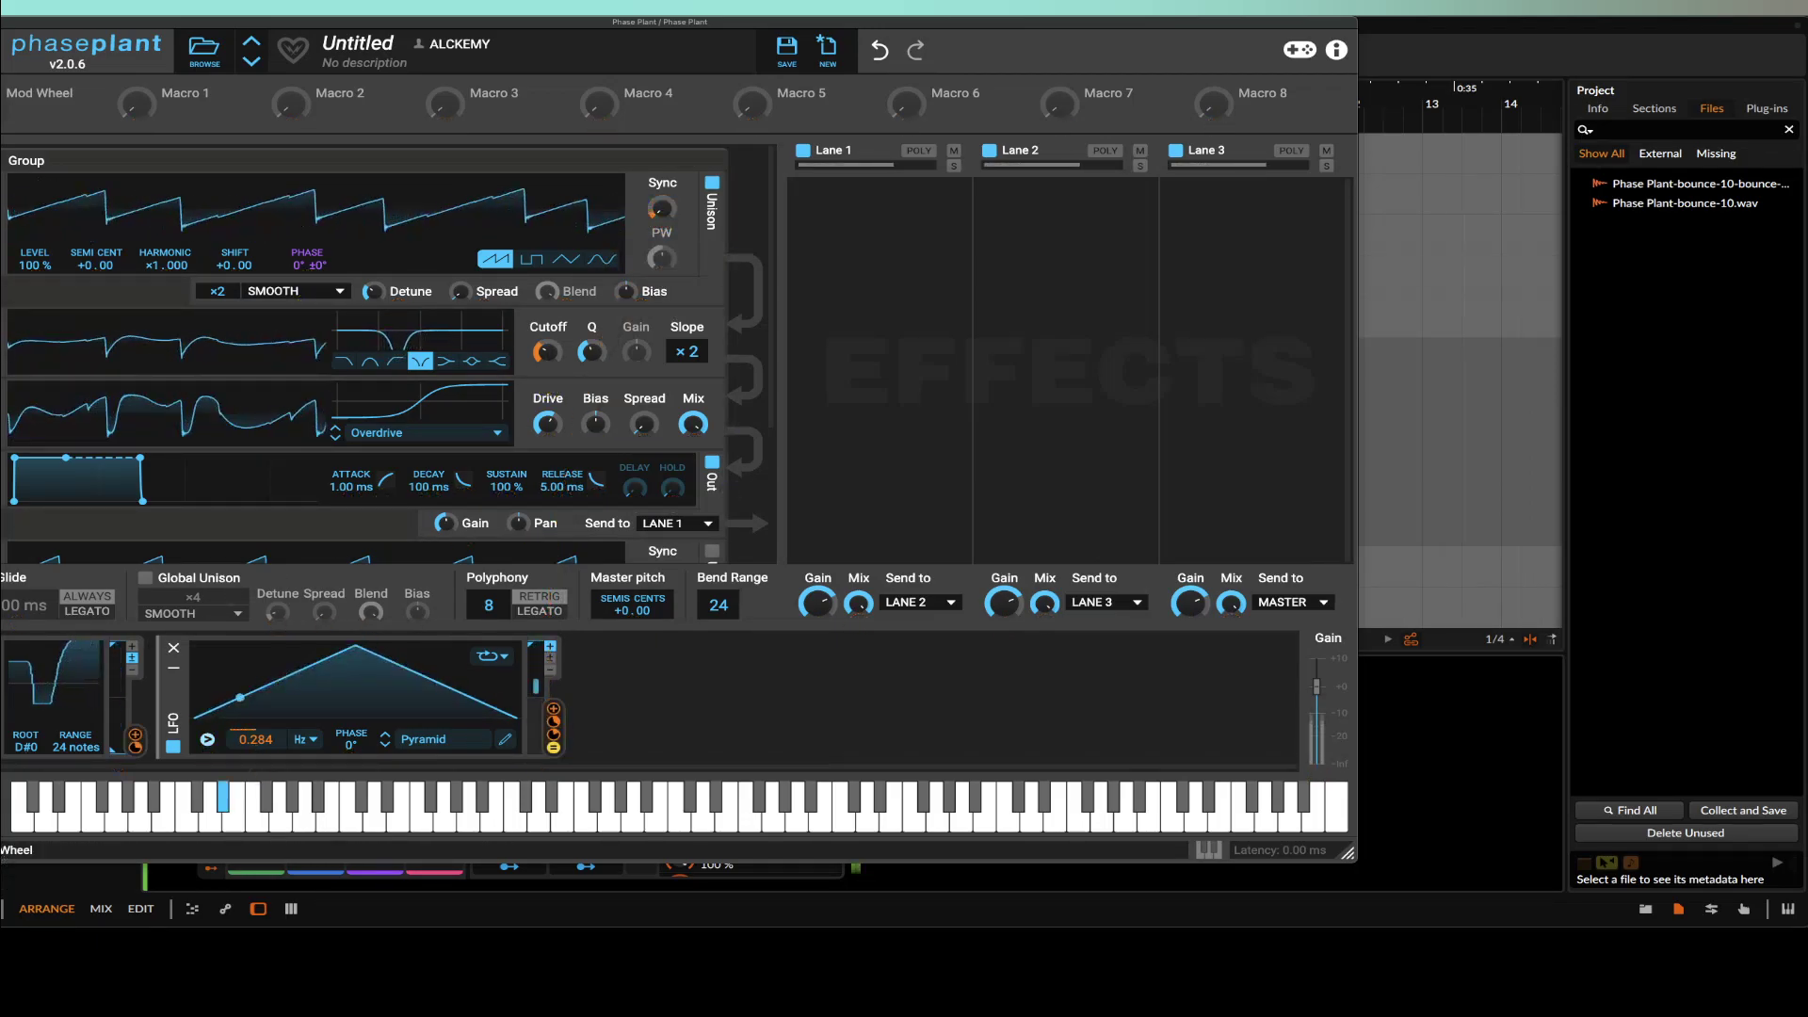
Step: Add a Saturate Distortion with Bias -100% on Lane 1 and a Limiter on Lane 3
click(880, 209)
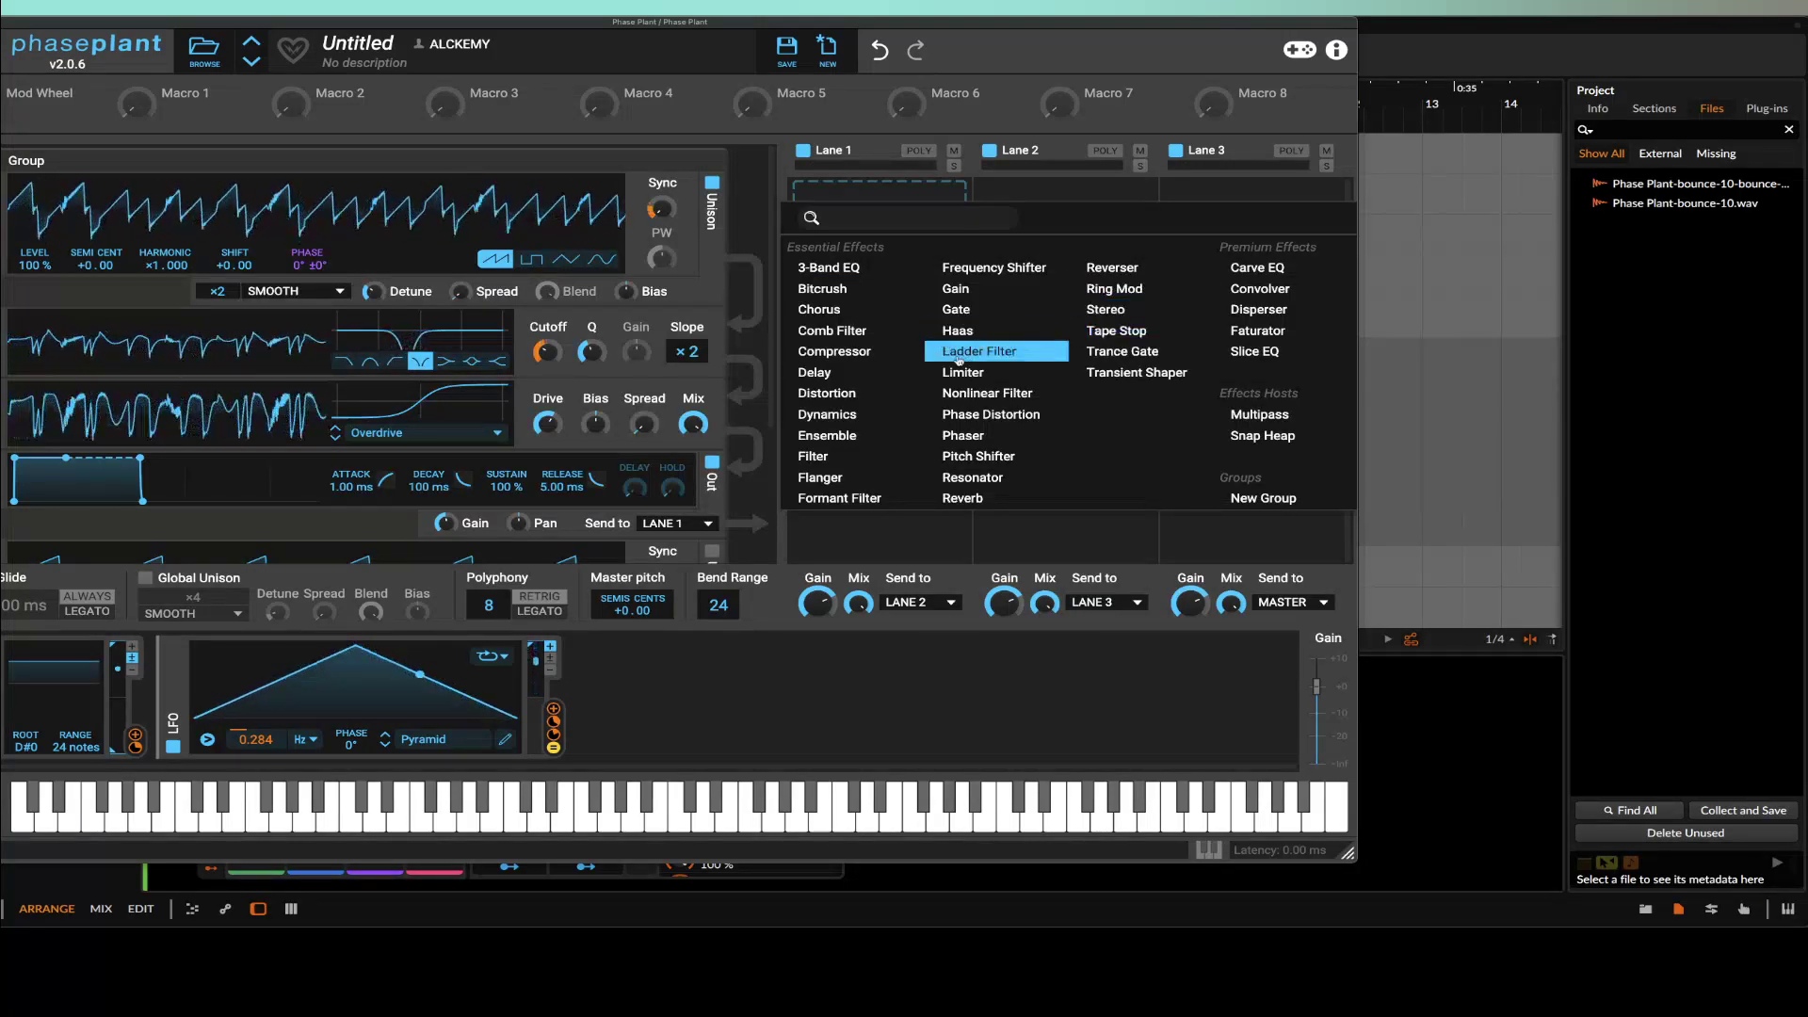
click(845, 393)
click(855, 284)
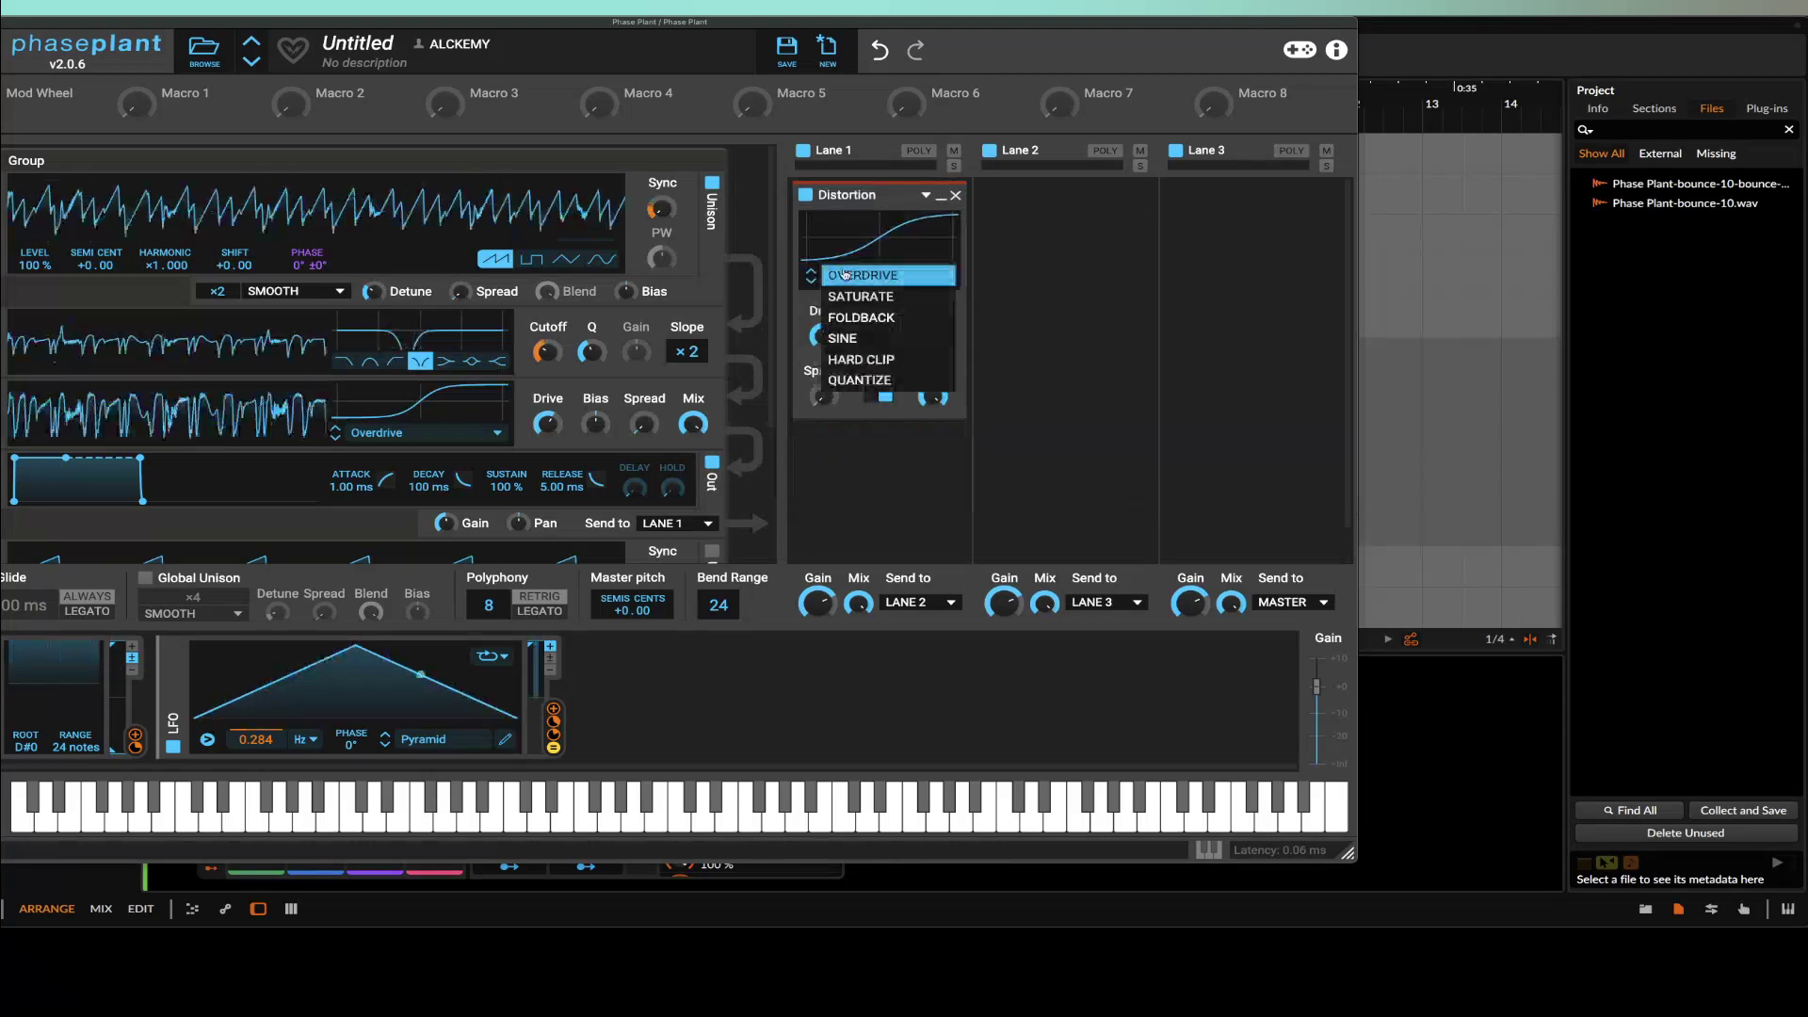
click(867, 294)
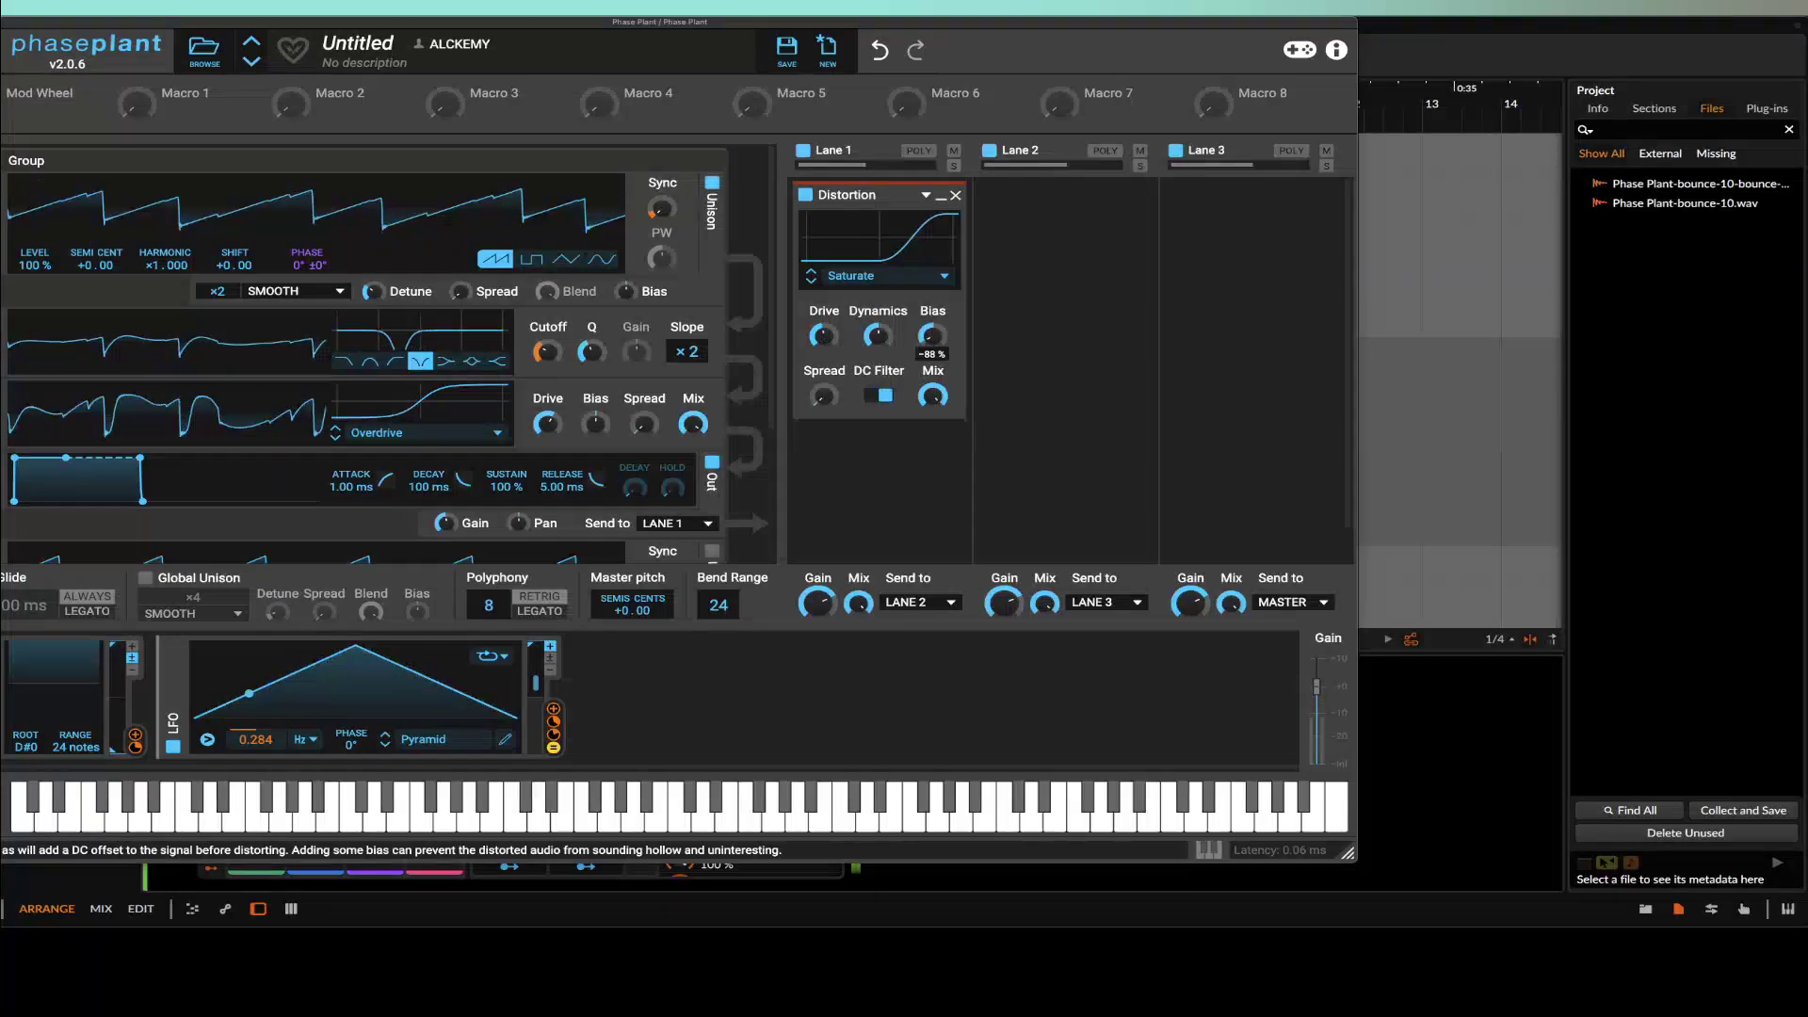
click(1283, 261)
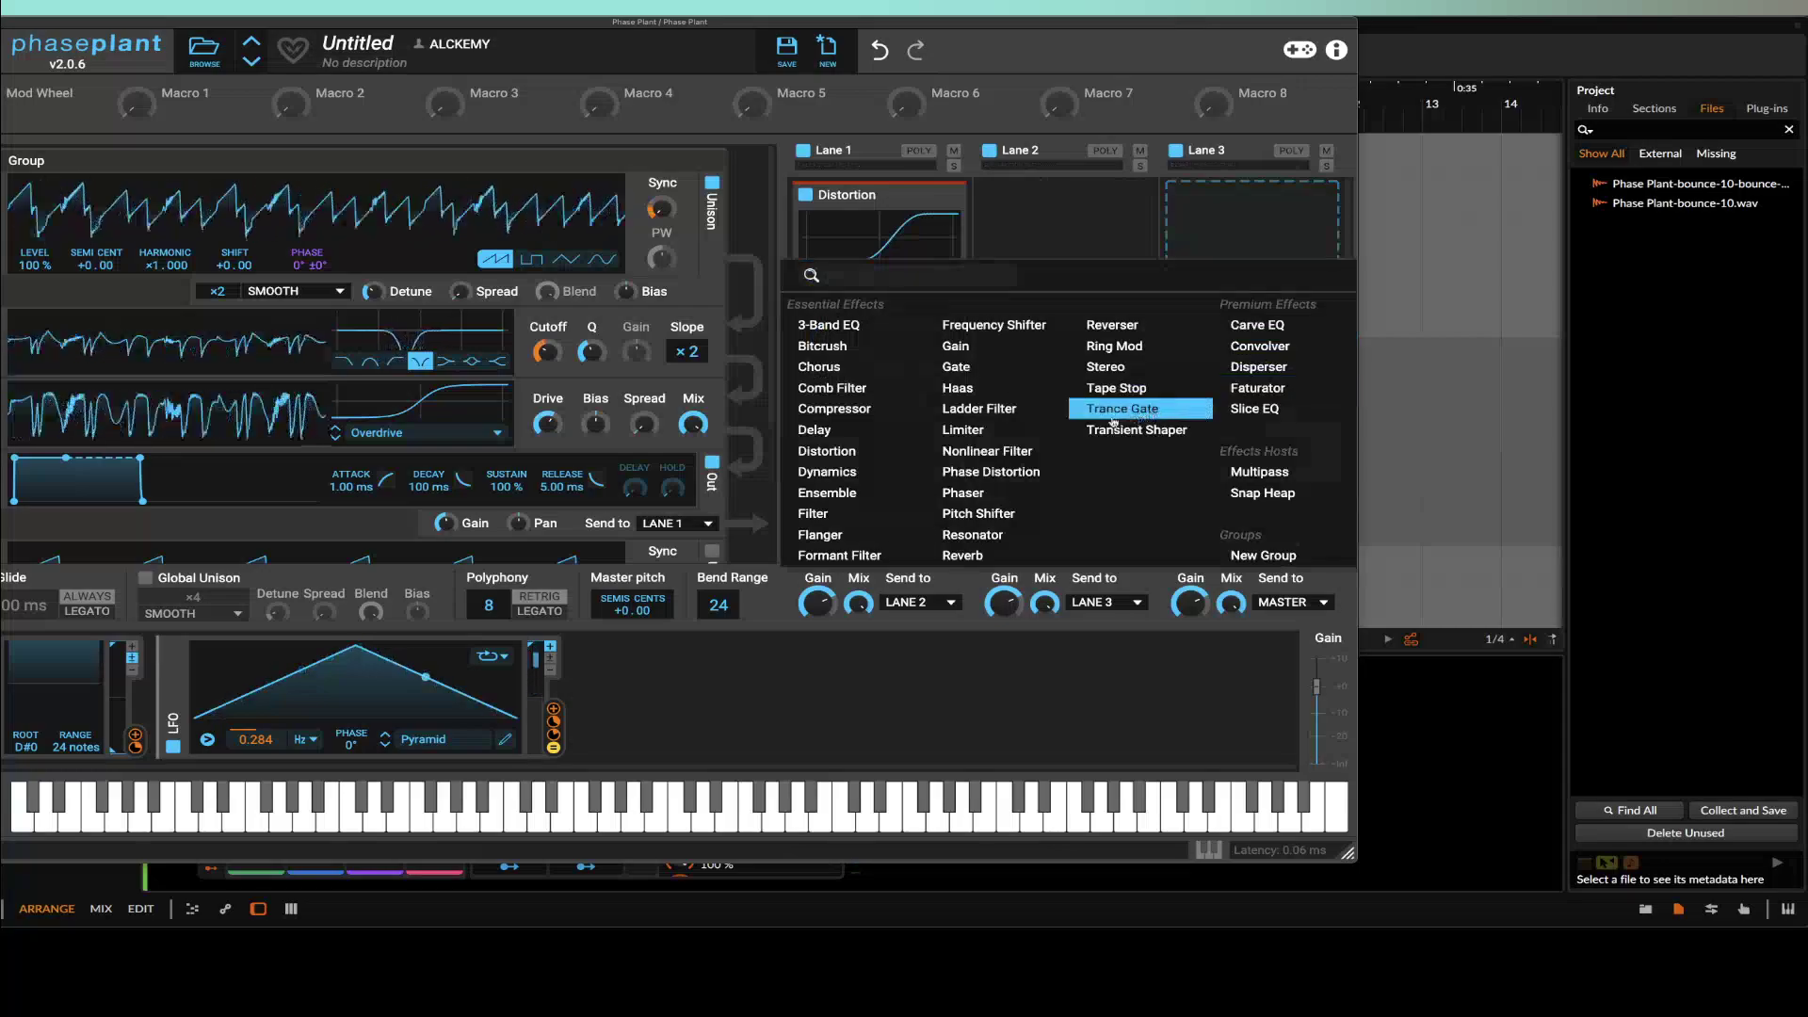
click(970, 430)
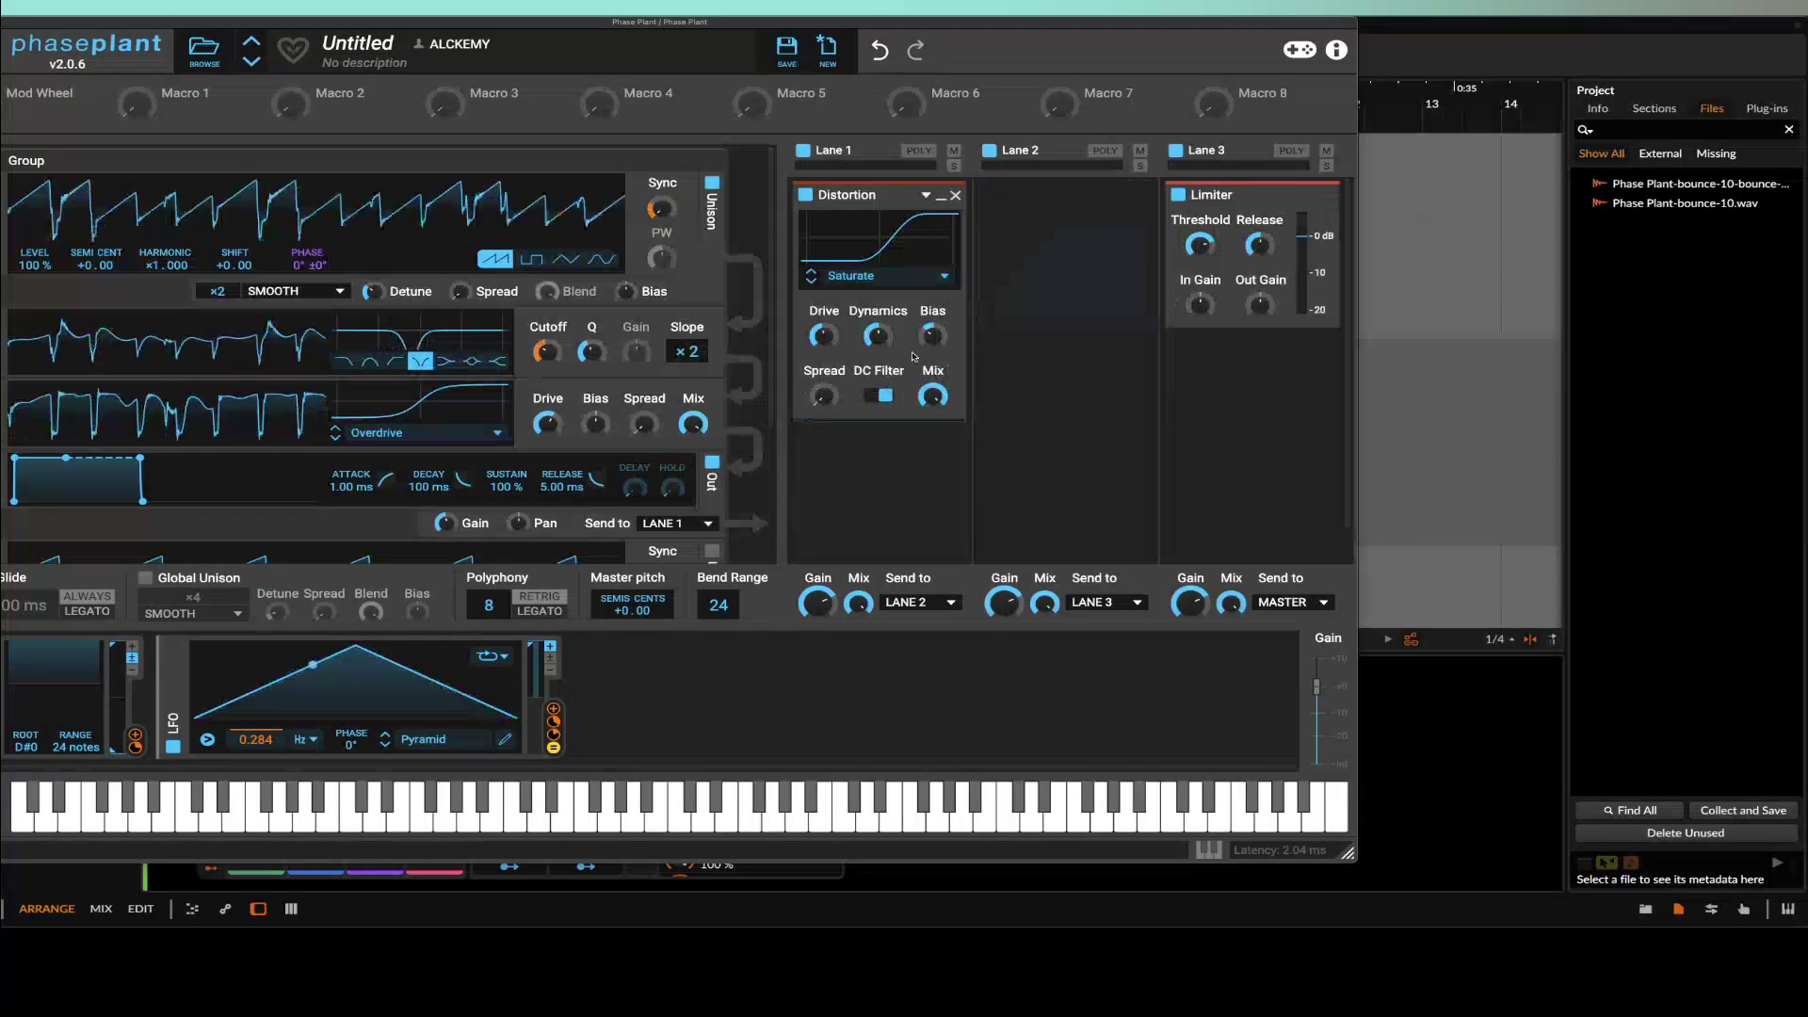
drag(933, 335, 932, 383)
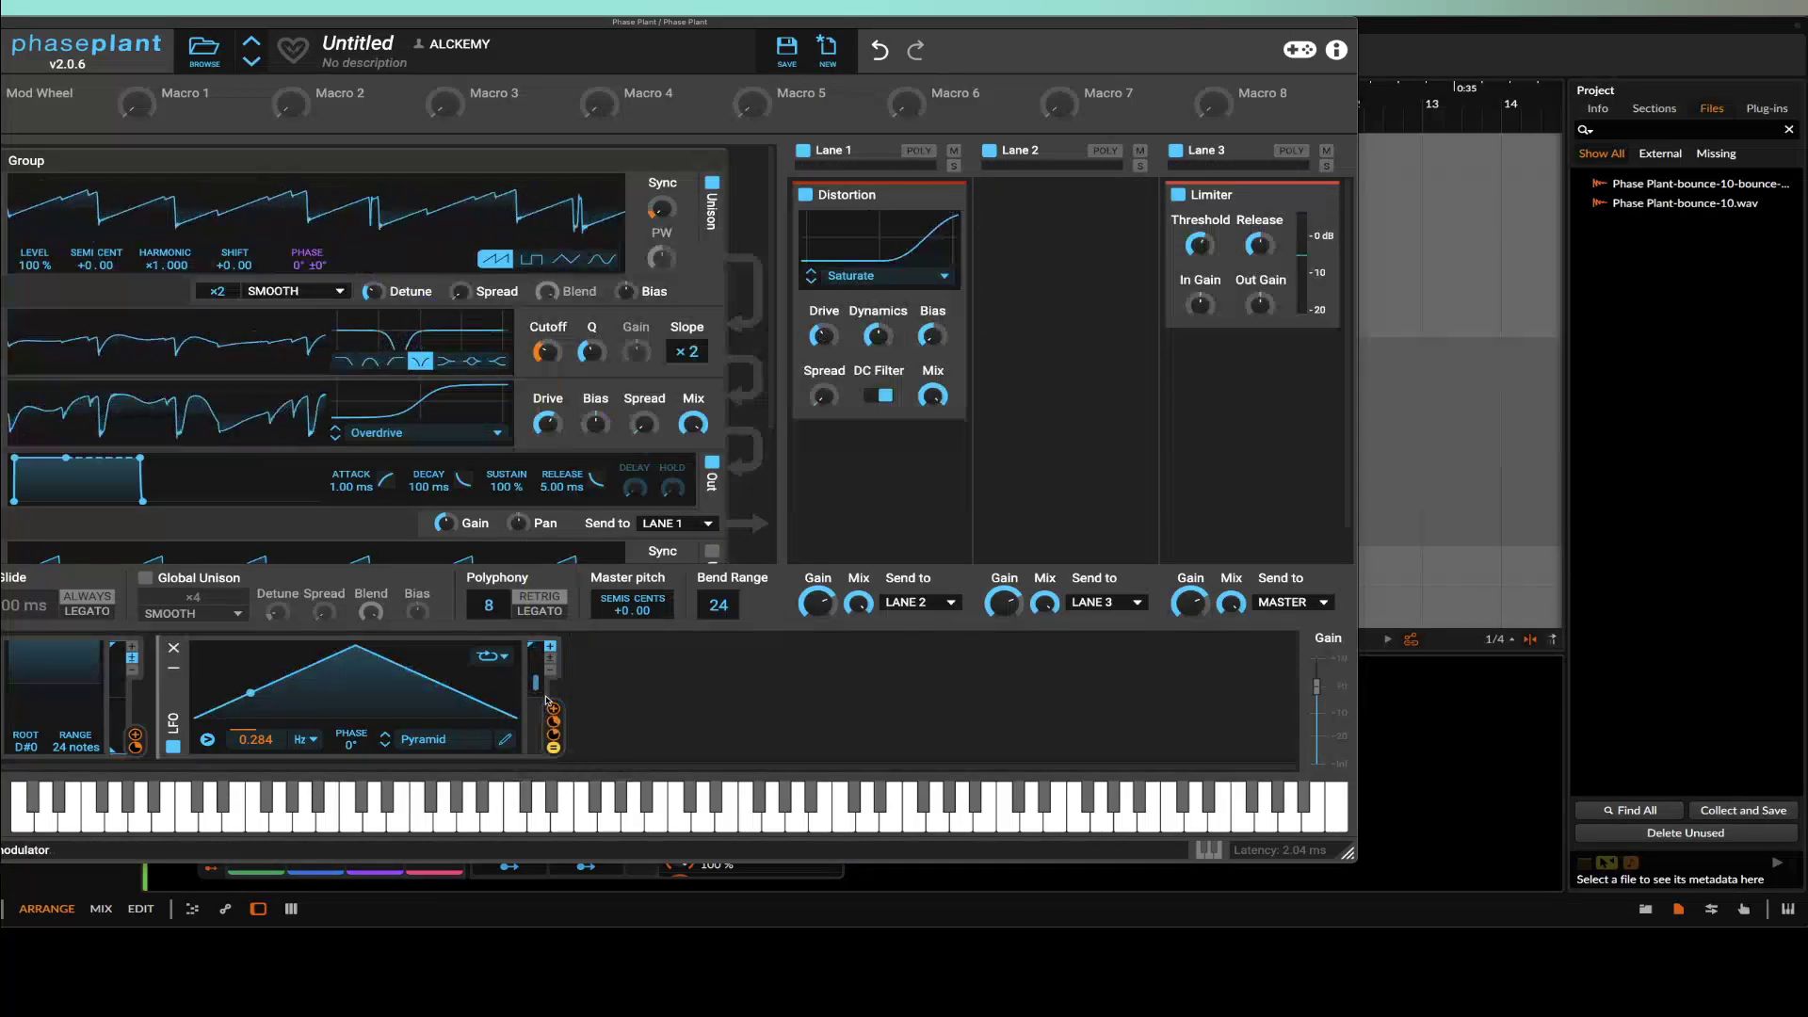
Step: Have the LFO modulate the distortion Spread and a new Filter added after the distortion
drag(553, 716, 932, 337)
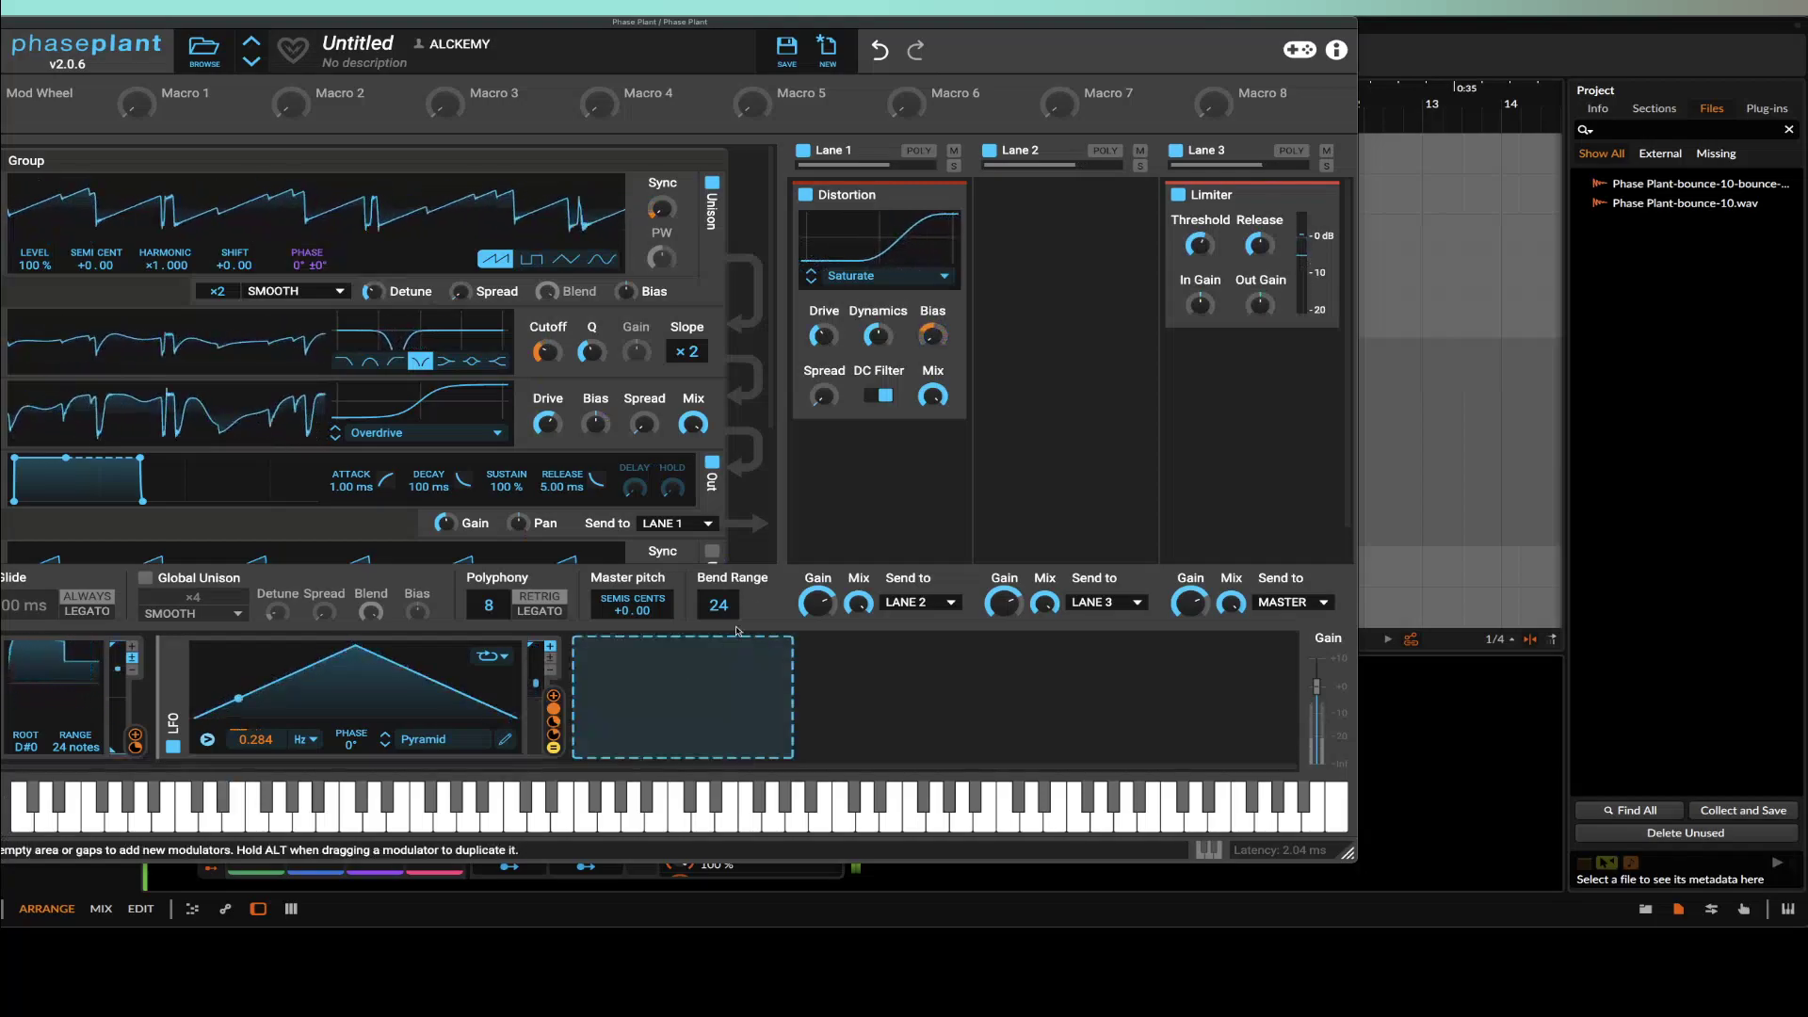
click(879, 436)
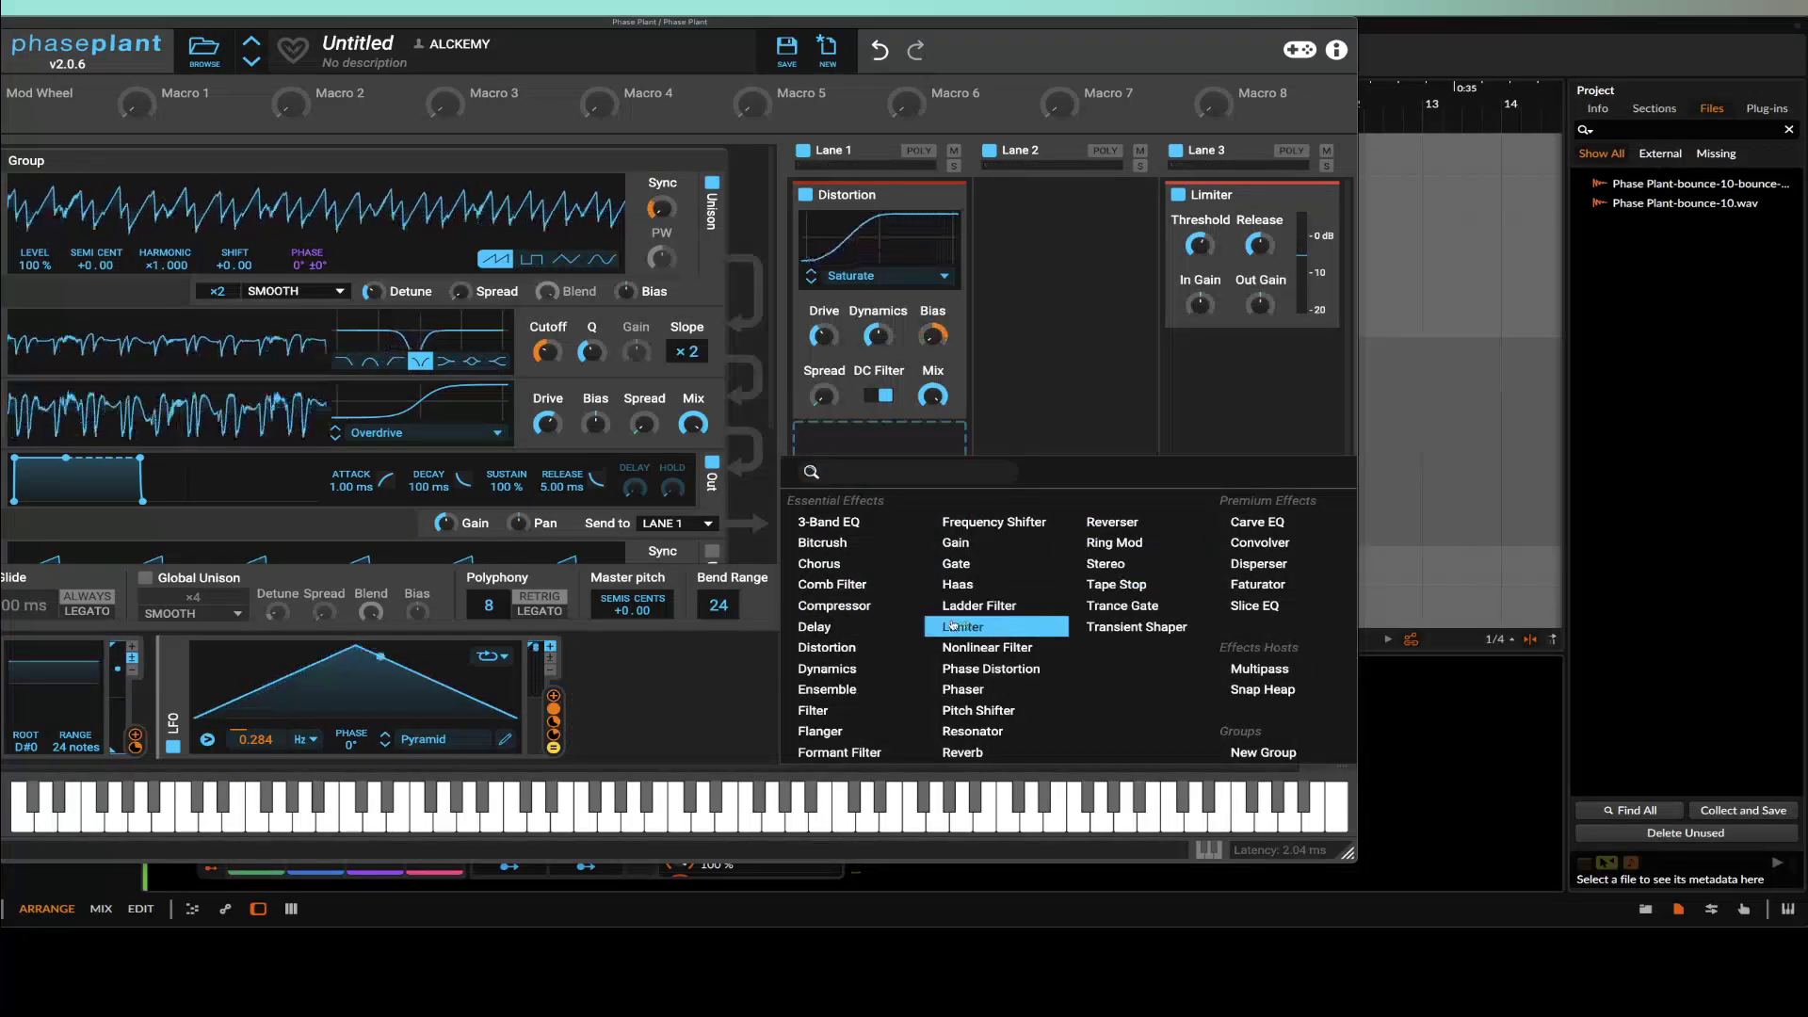
click(852, 710)
scroll(876, 423, down, 3)
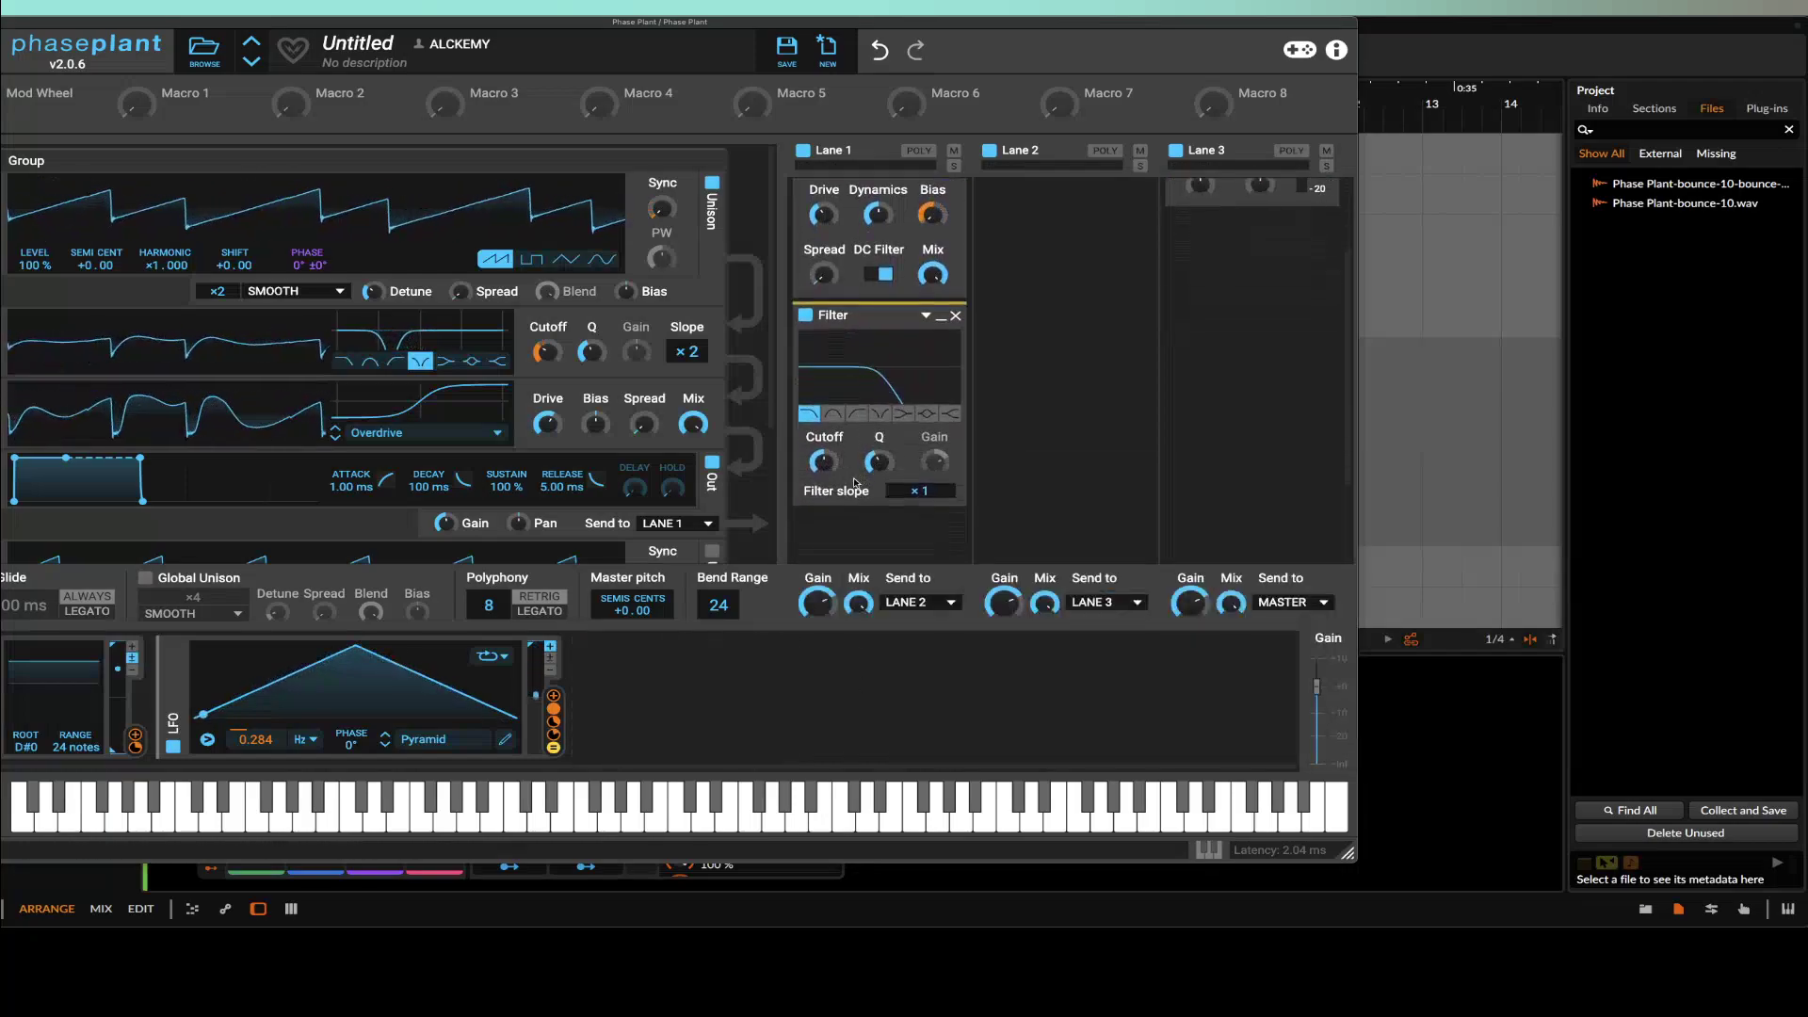
drag(554, 721, 823, 461)
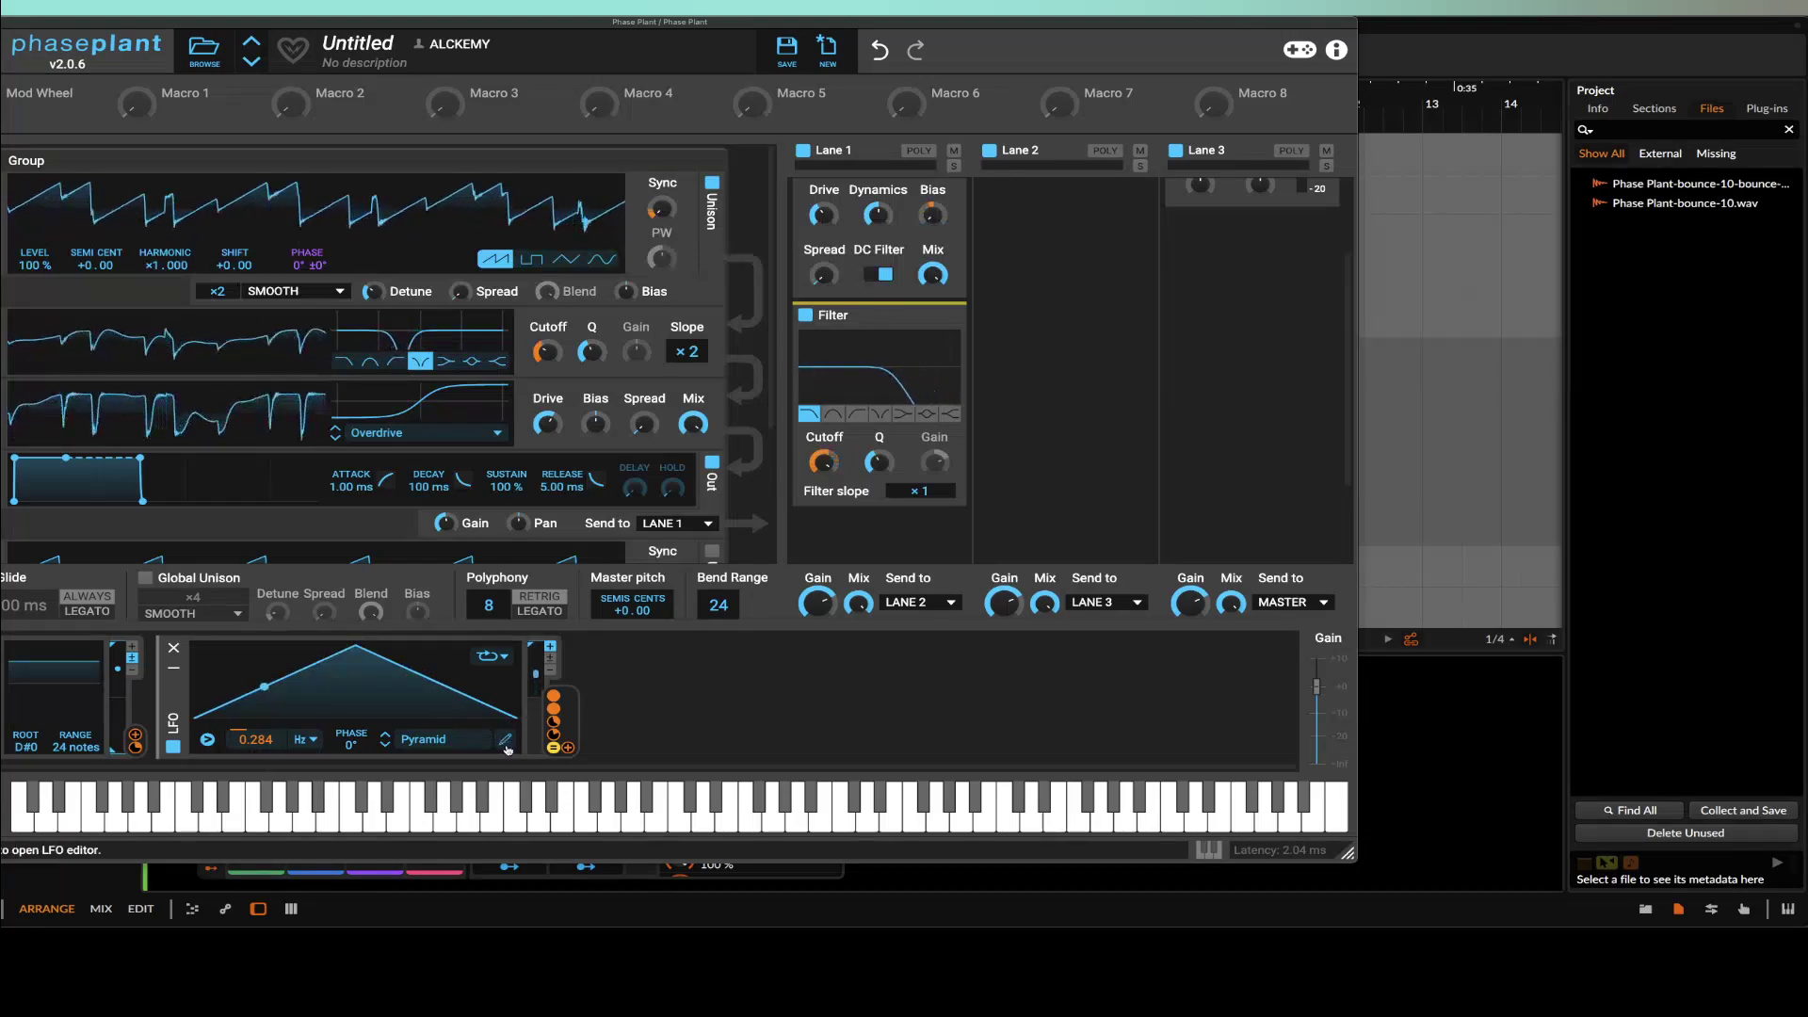
double_click(267, 686)
Step: Reshape the LFO into three decaying stages, starting at 0, 441 ms and 1763 ms
drag(749, 277, 353, 277)
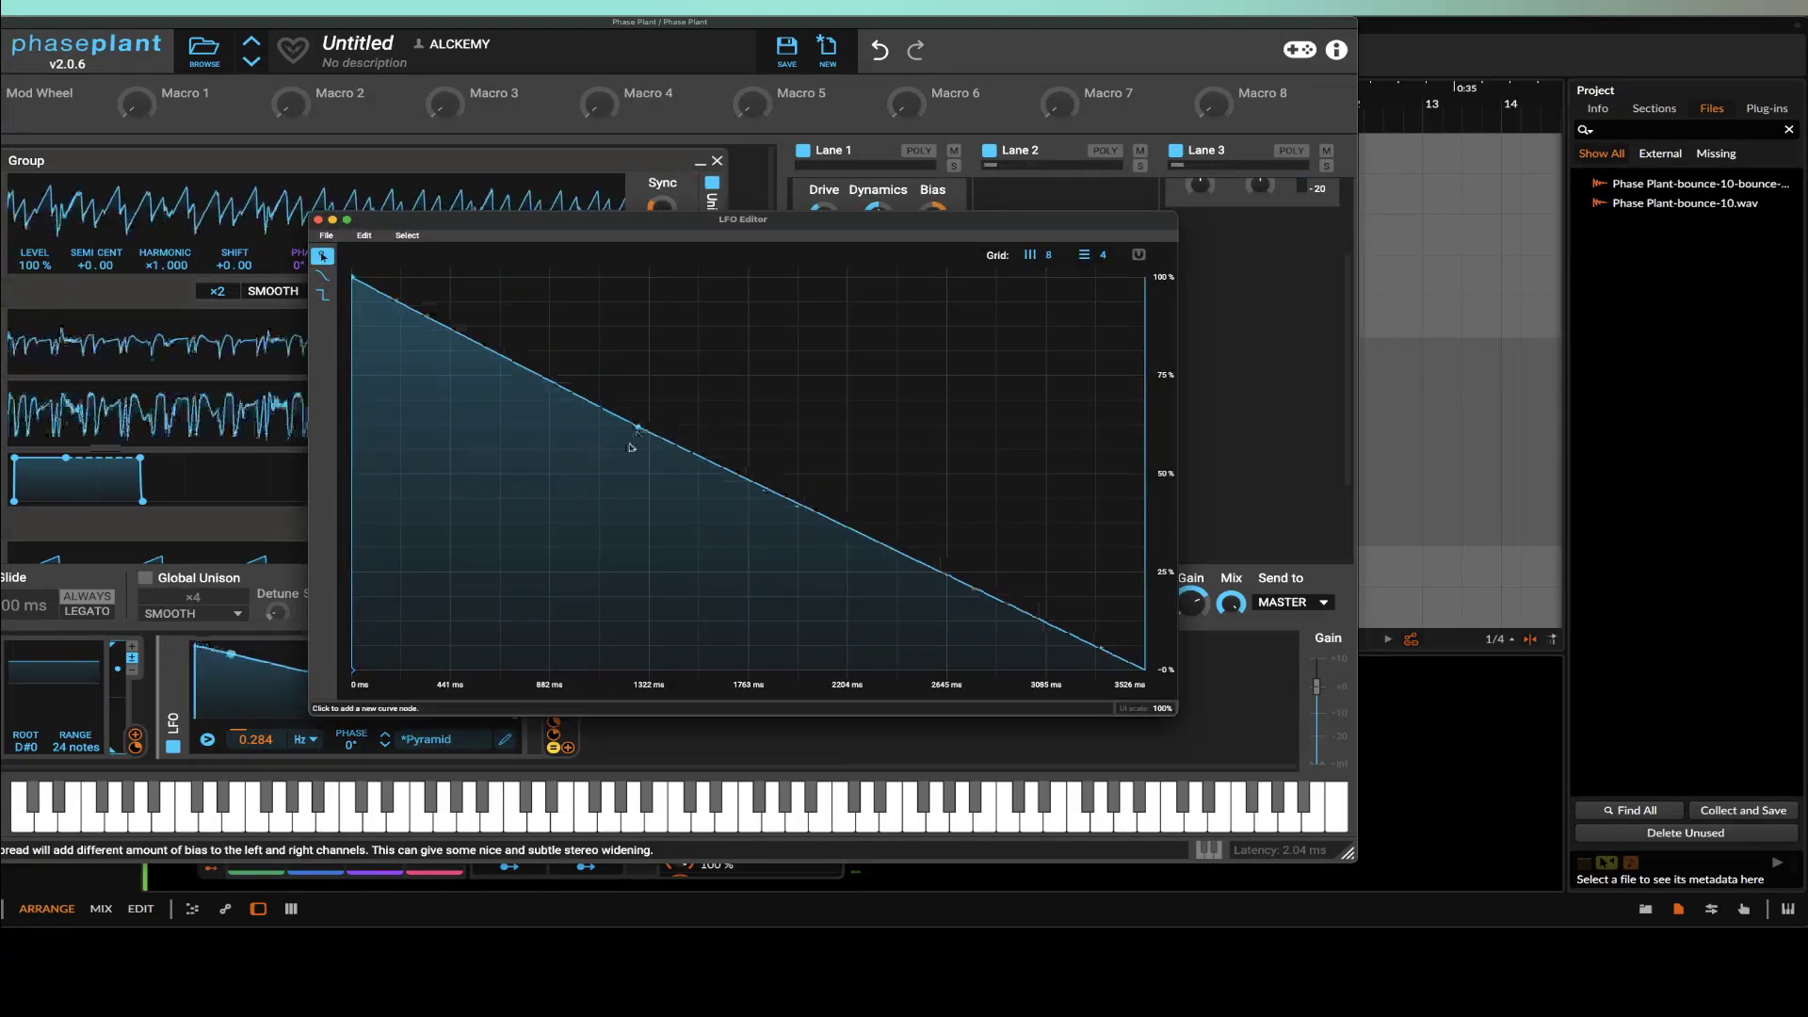
drag(639, 428, 469, 276)
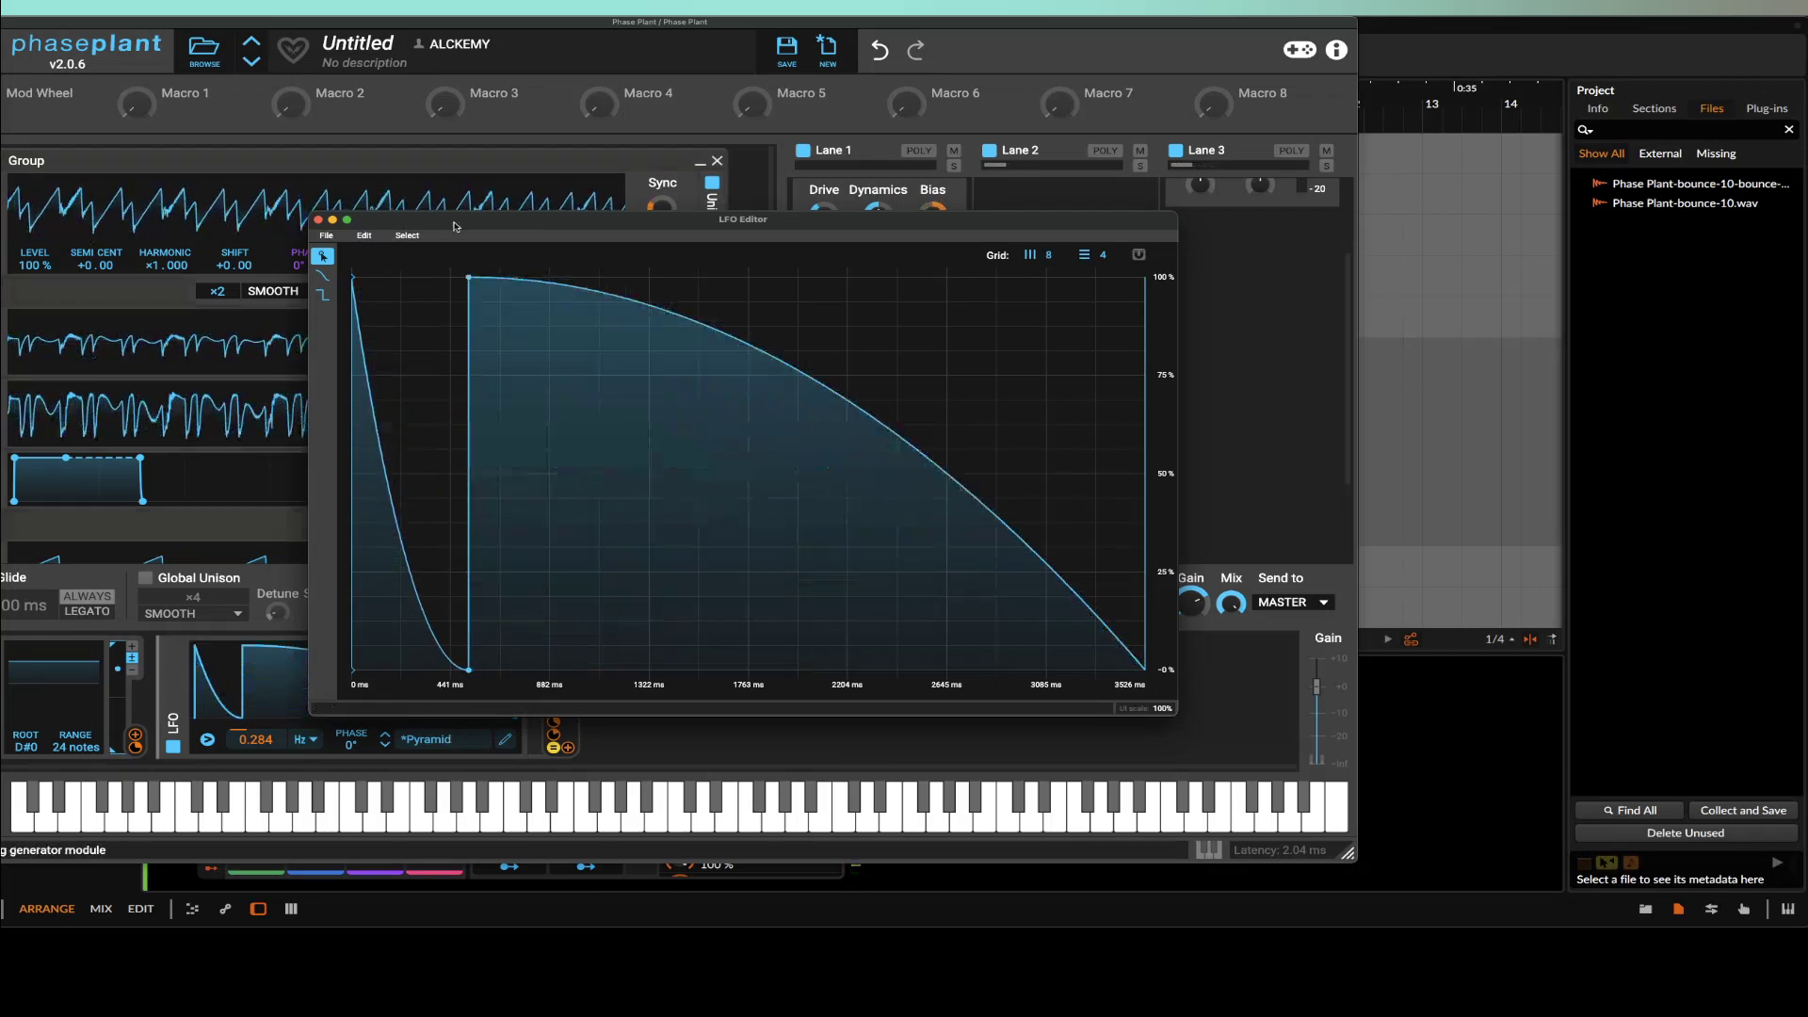
drag(698, 323, 700, 669)
drag(816, 672, 700, 277)
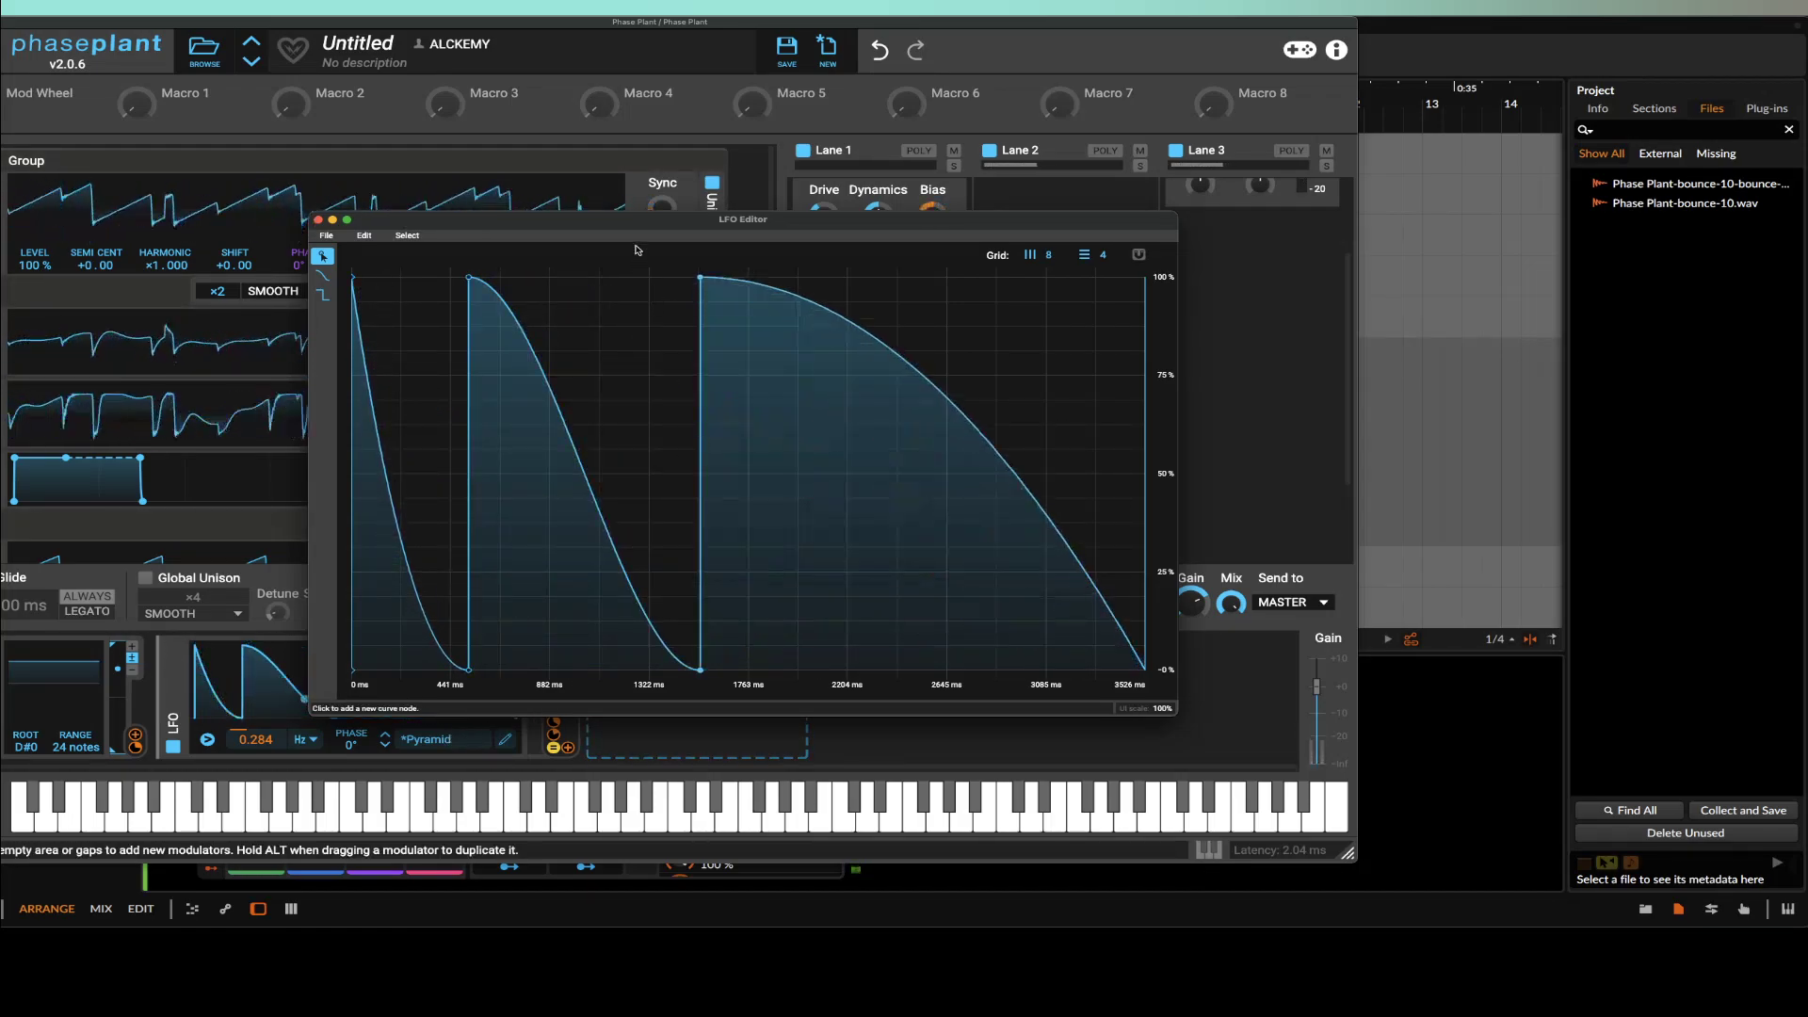
click(319, 220)
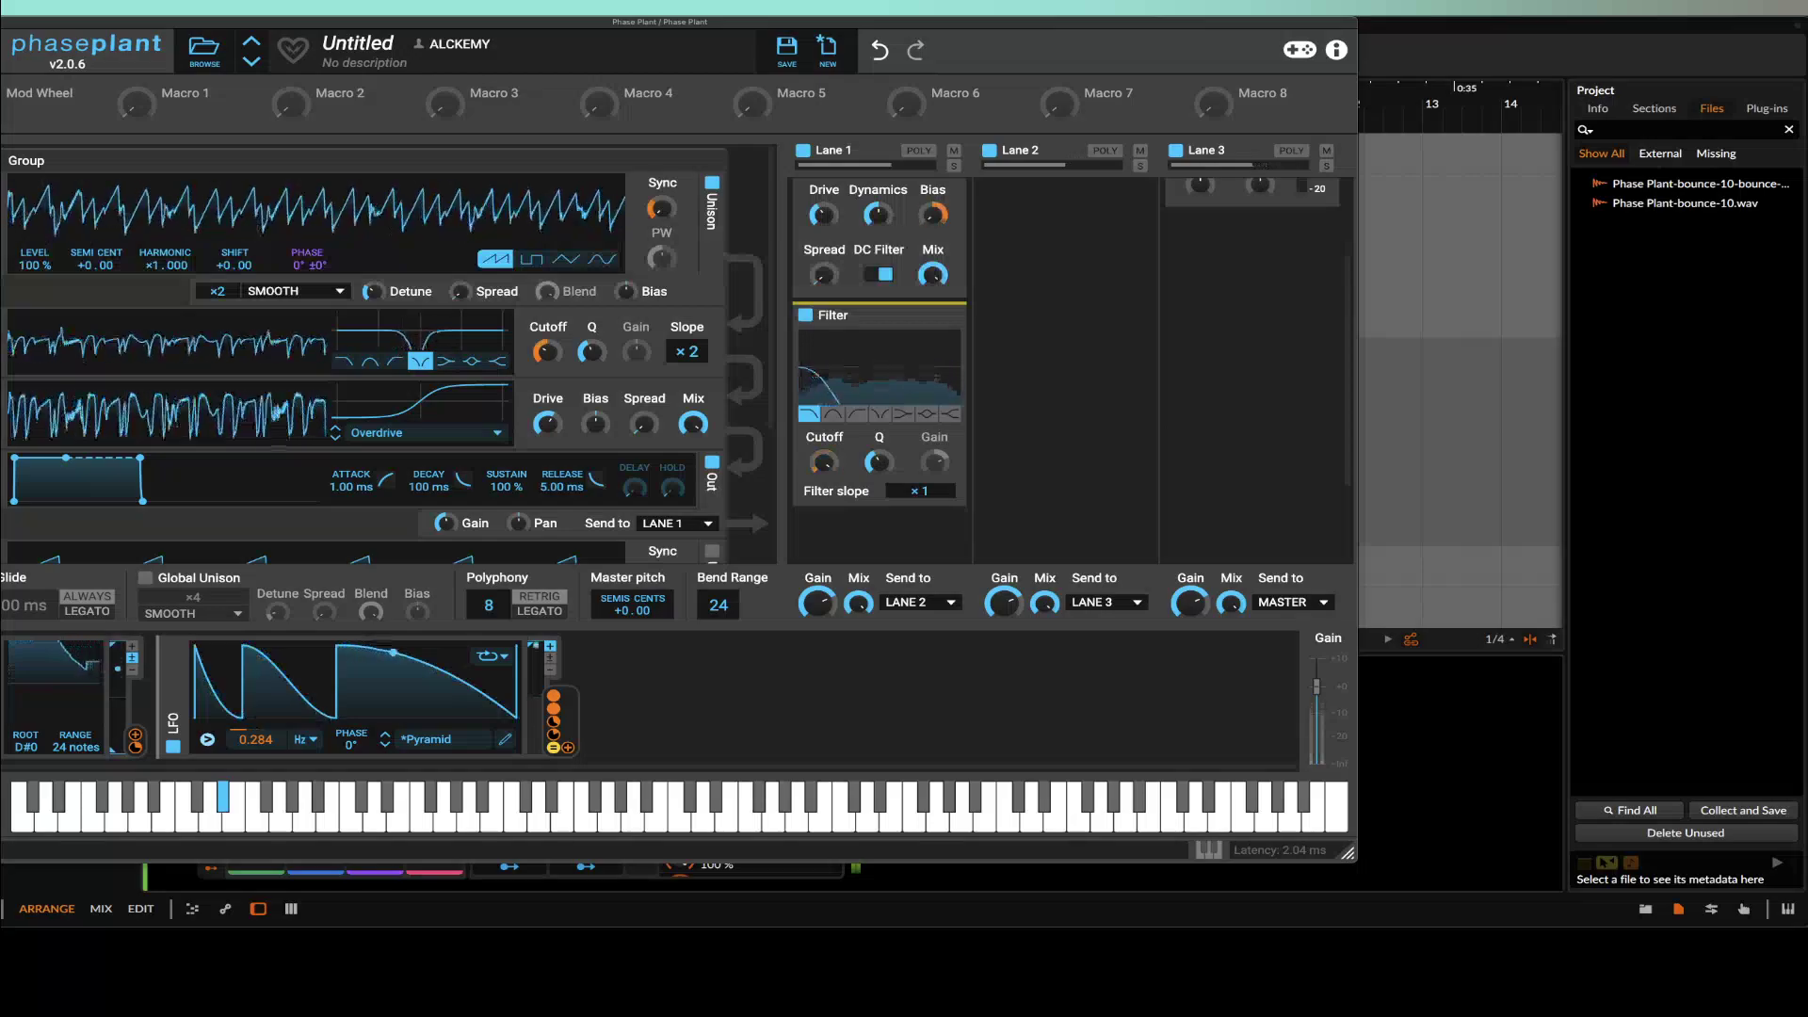
Step: Close the Phase Plant window with Alt+P and select the bounced audio clip in the arrangement
scroll(960, 361, up, 1)
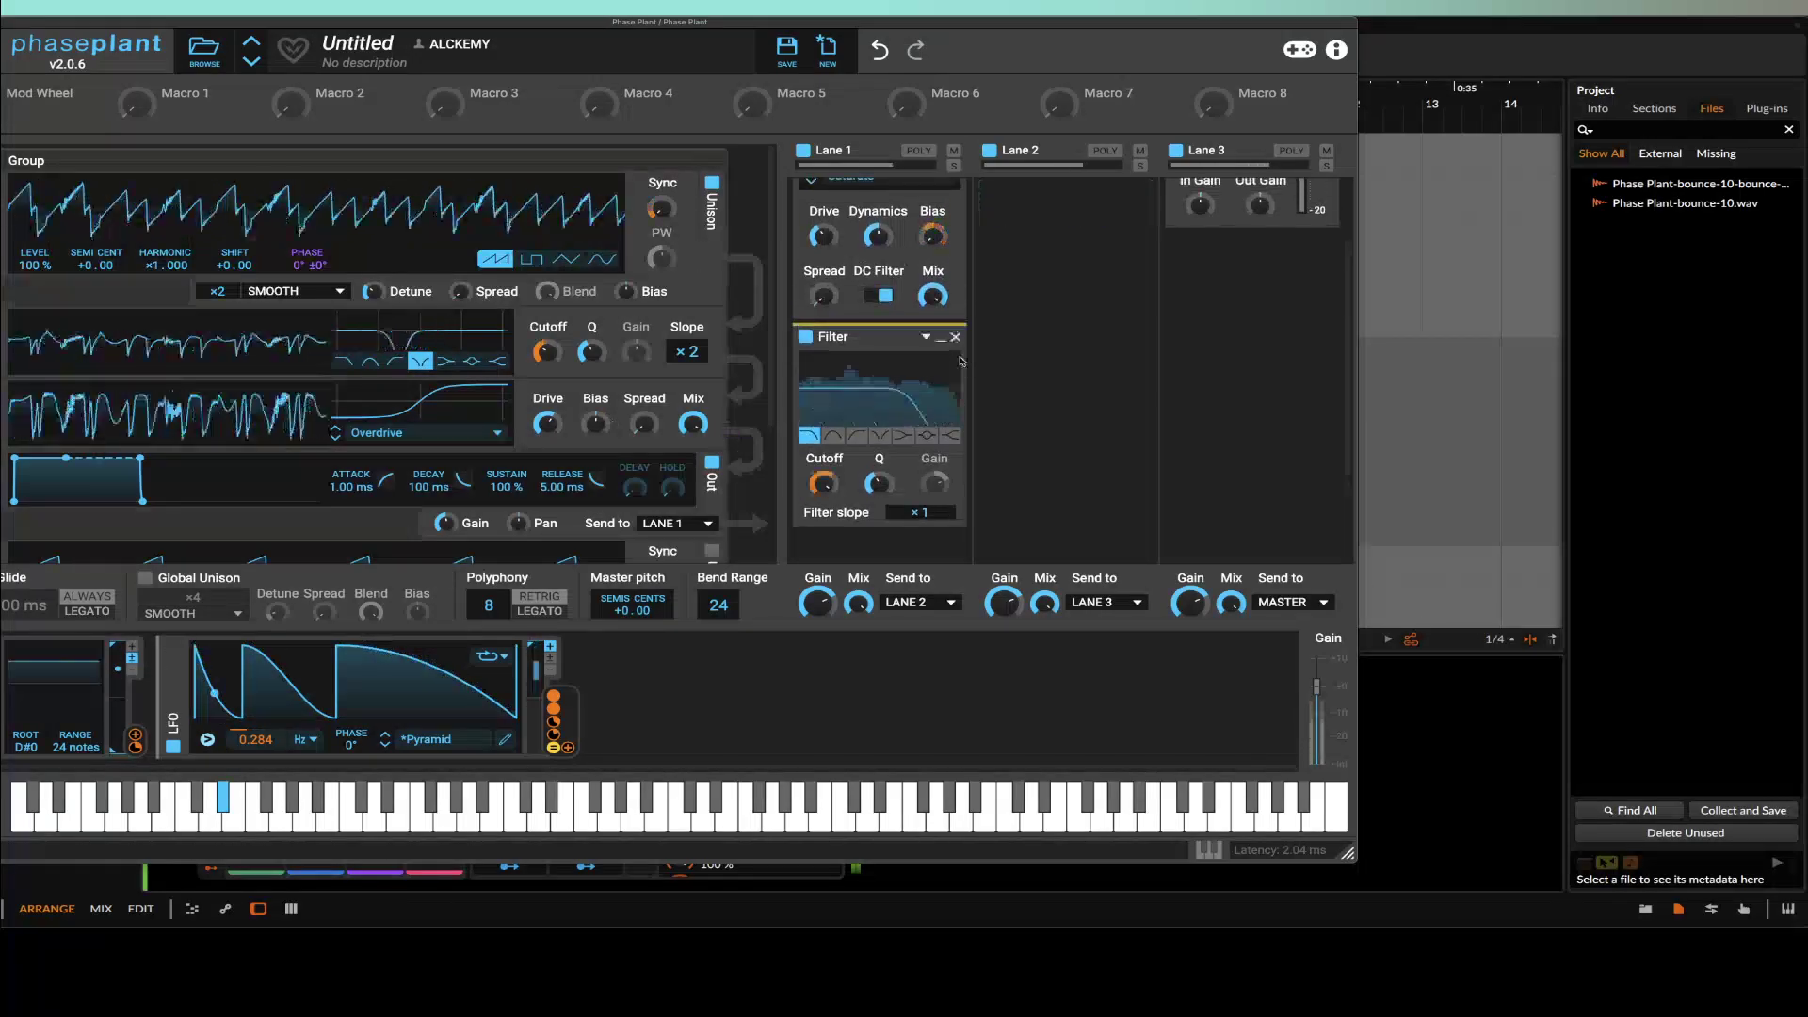
scroll(961, 361, up, 4)
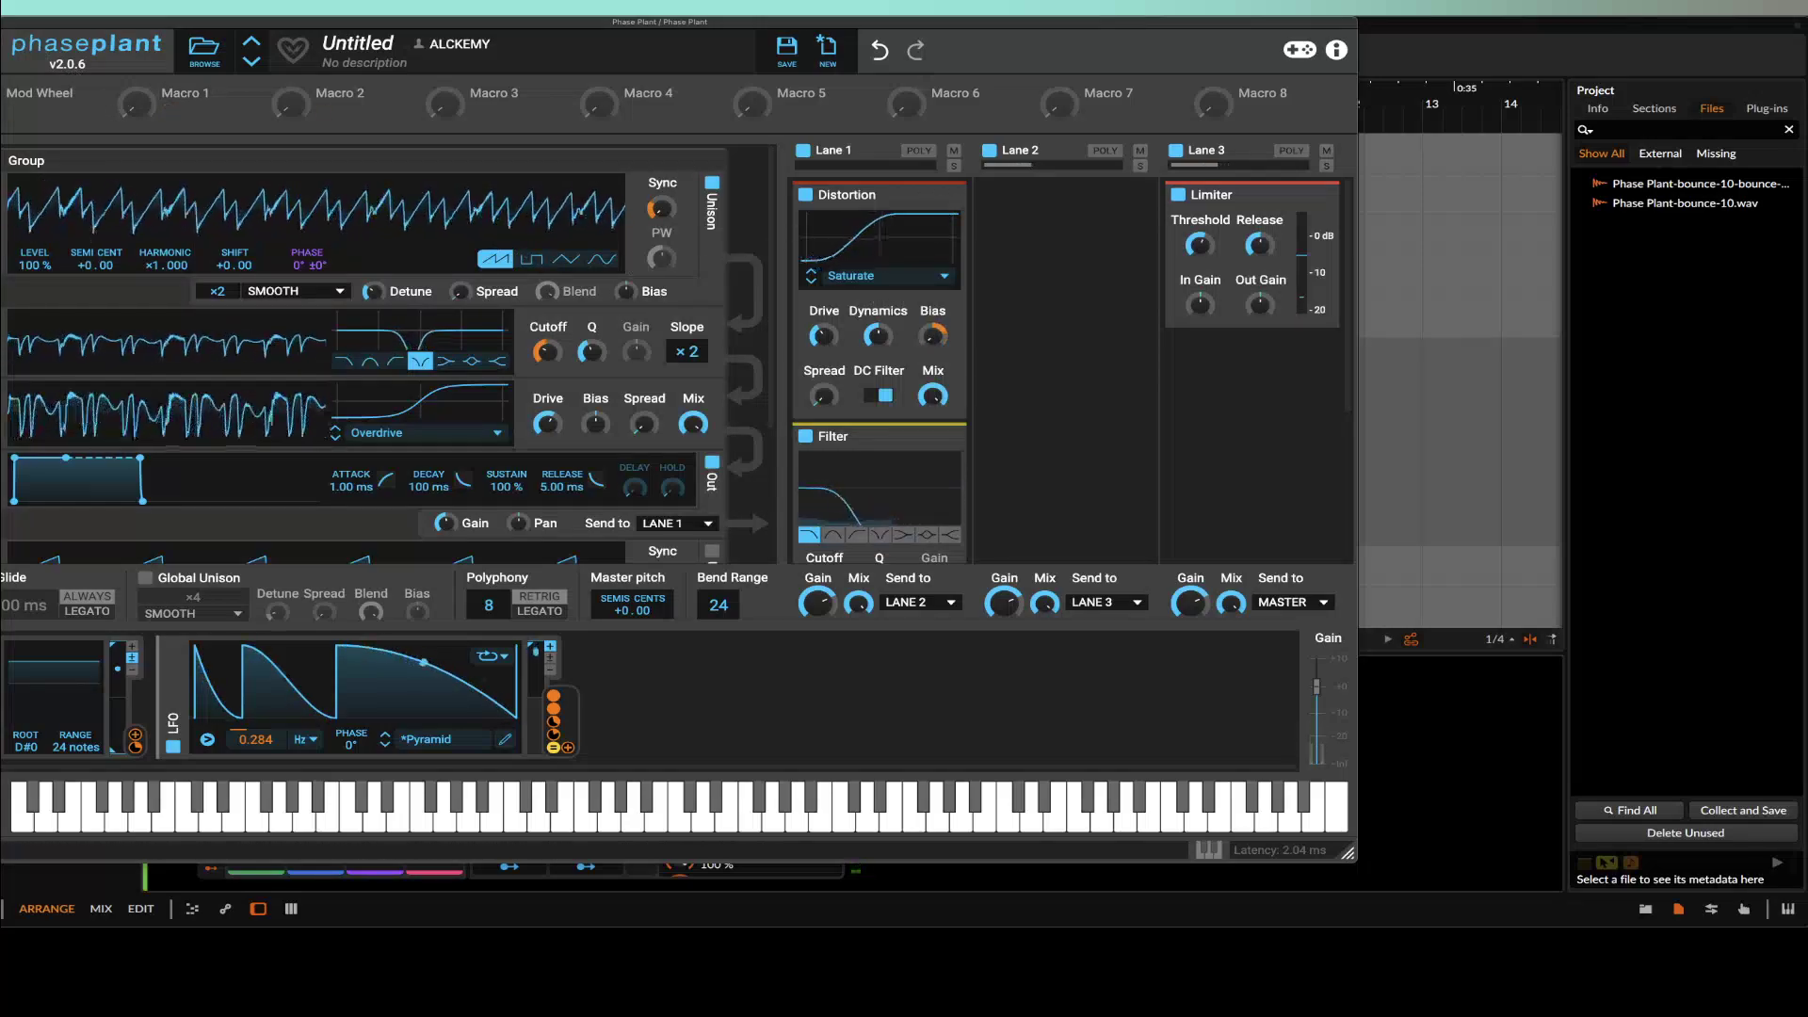
key(alt+p)
click(807, 288)
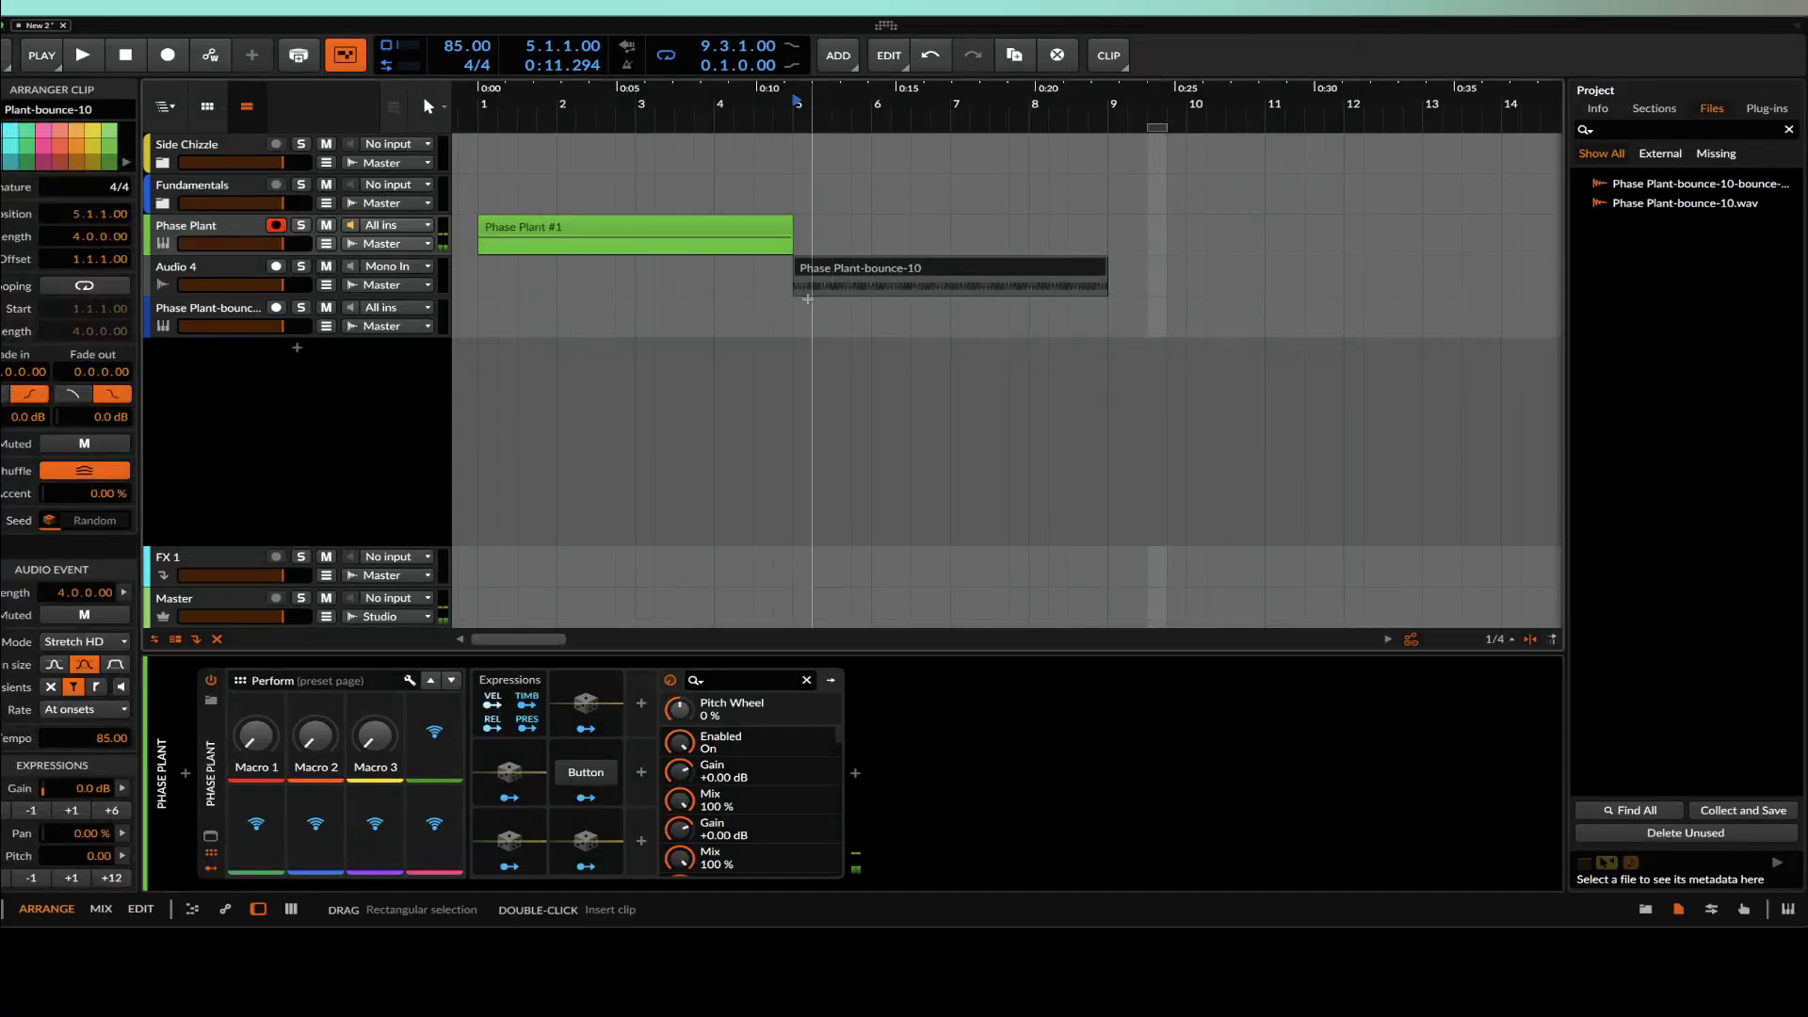